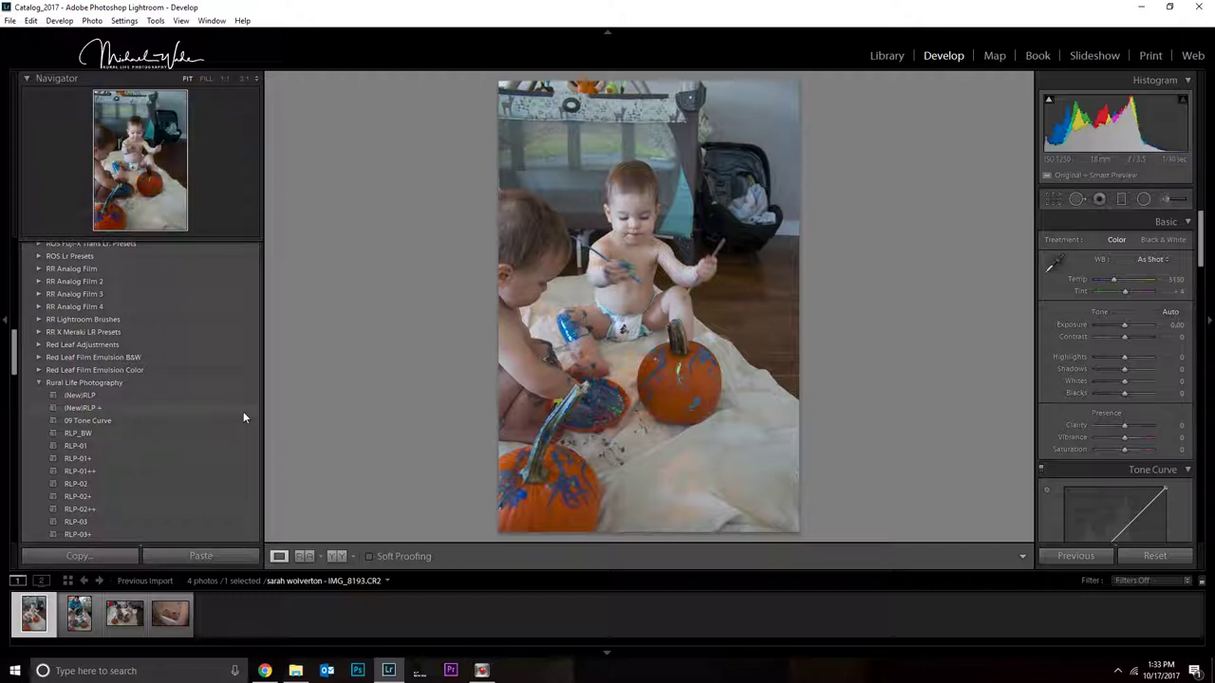
Browse the four imported photos in the grid, then return to the pumpkin photo in Develop
left_click(885, 55)
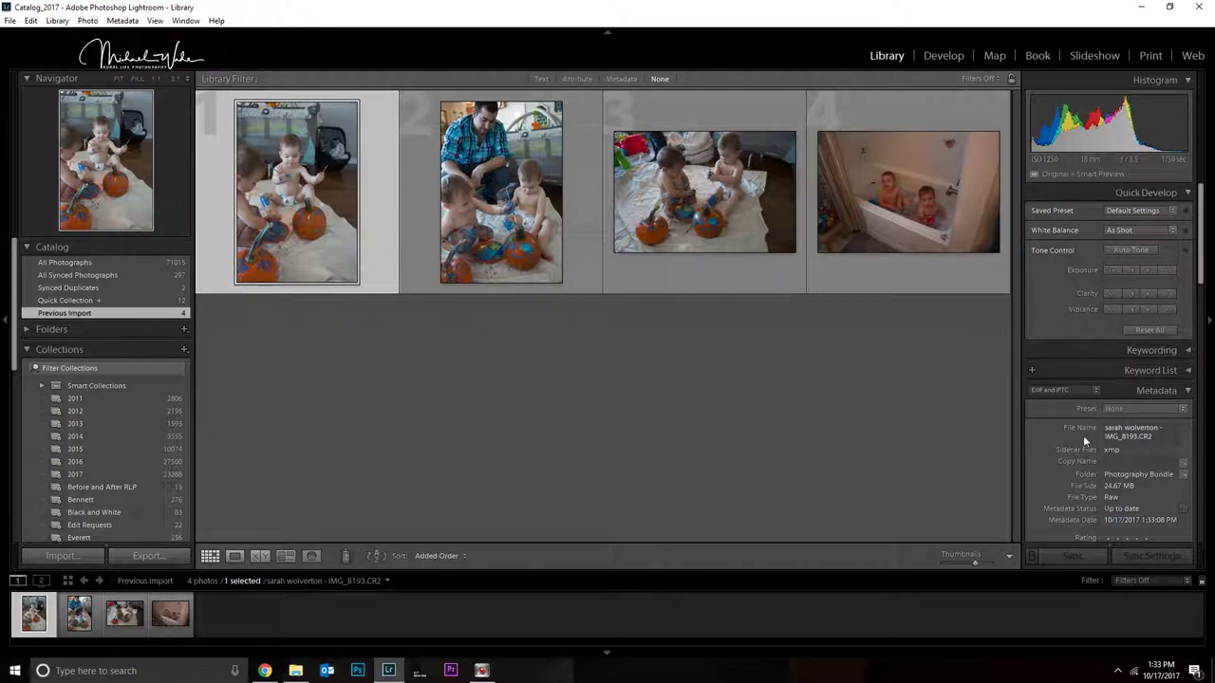
scroll(1200, 199, "down", 1)
scroll(1201, 199, "up", 1)
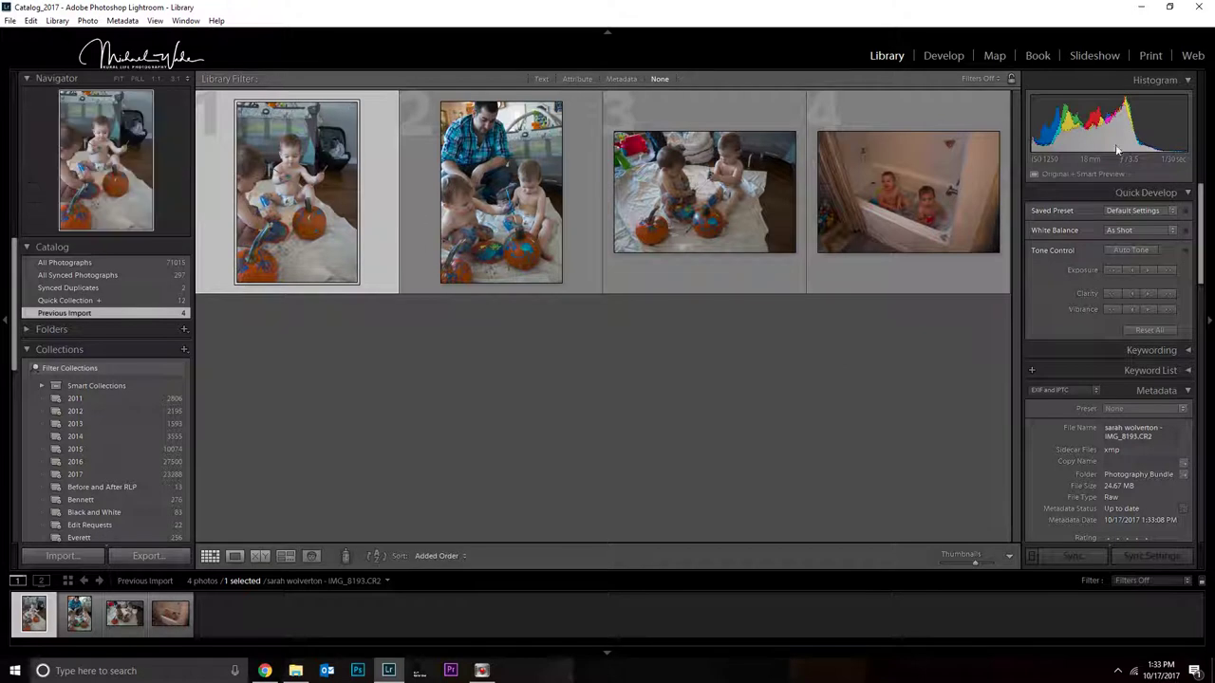
left_click(943, 55)
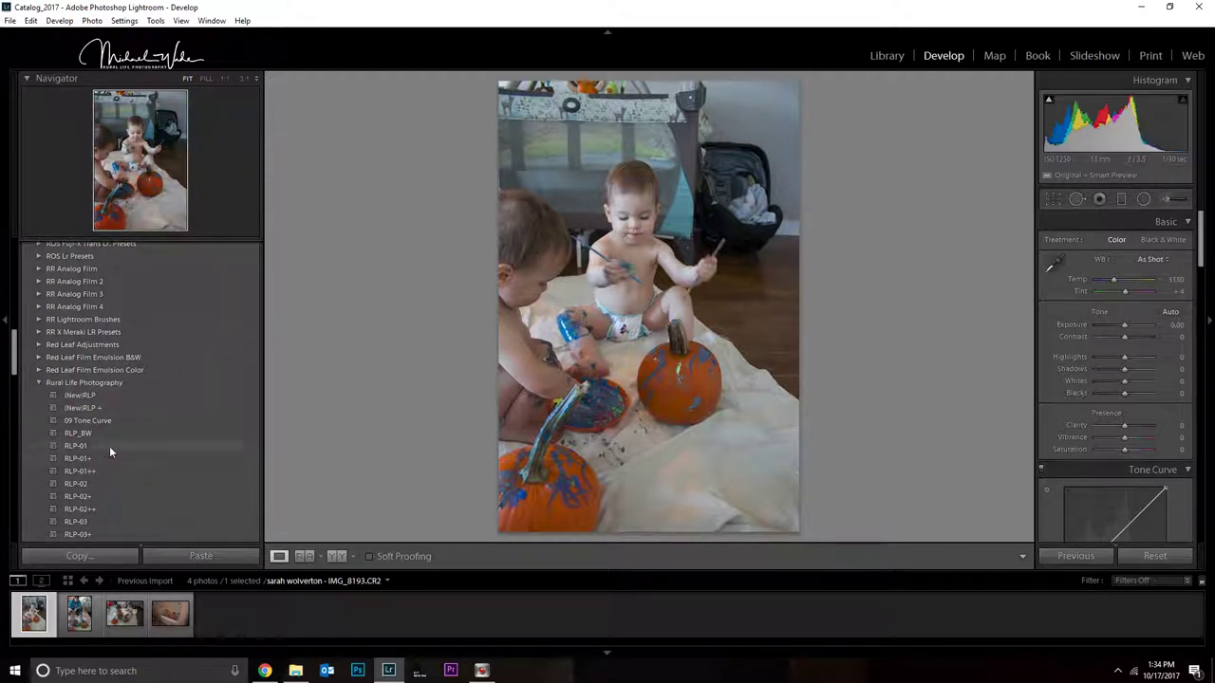
scroll(120, 525, "down", 3)
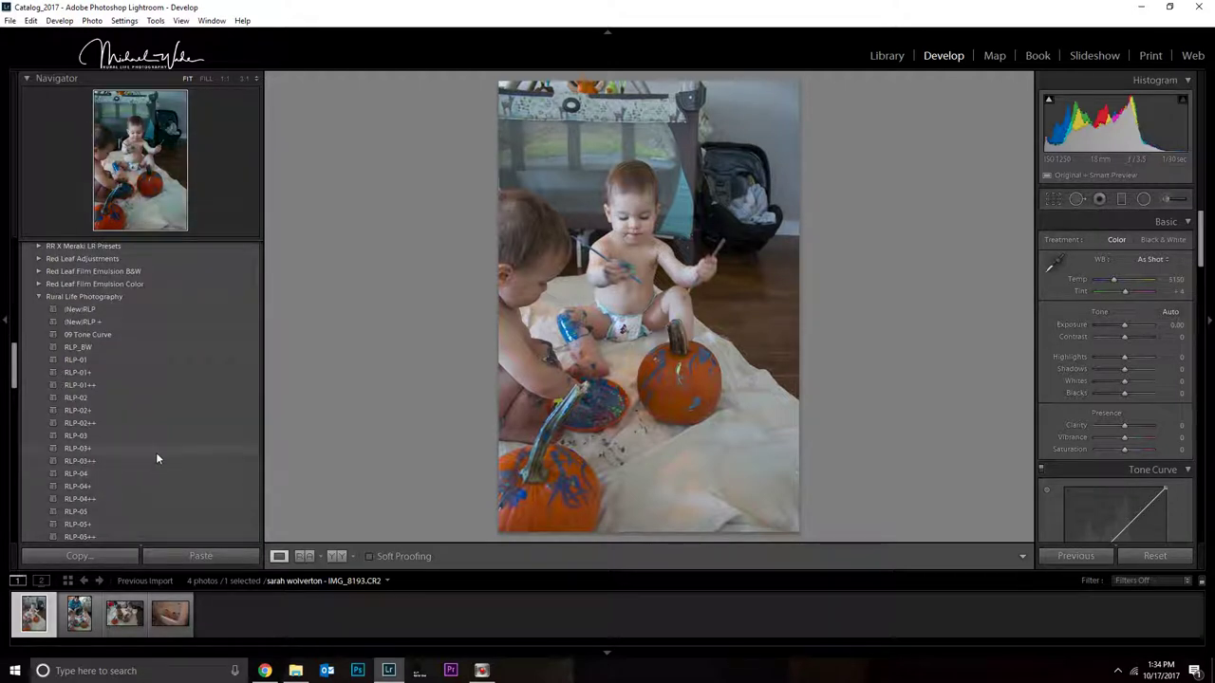
scroll(157, 460, "down", 3)
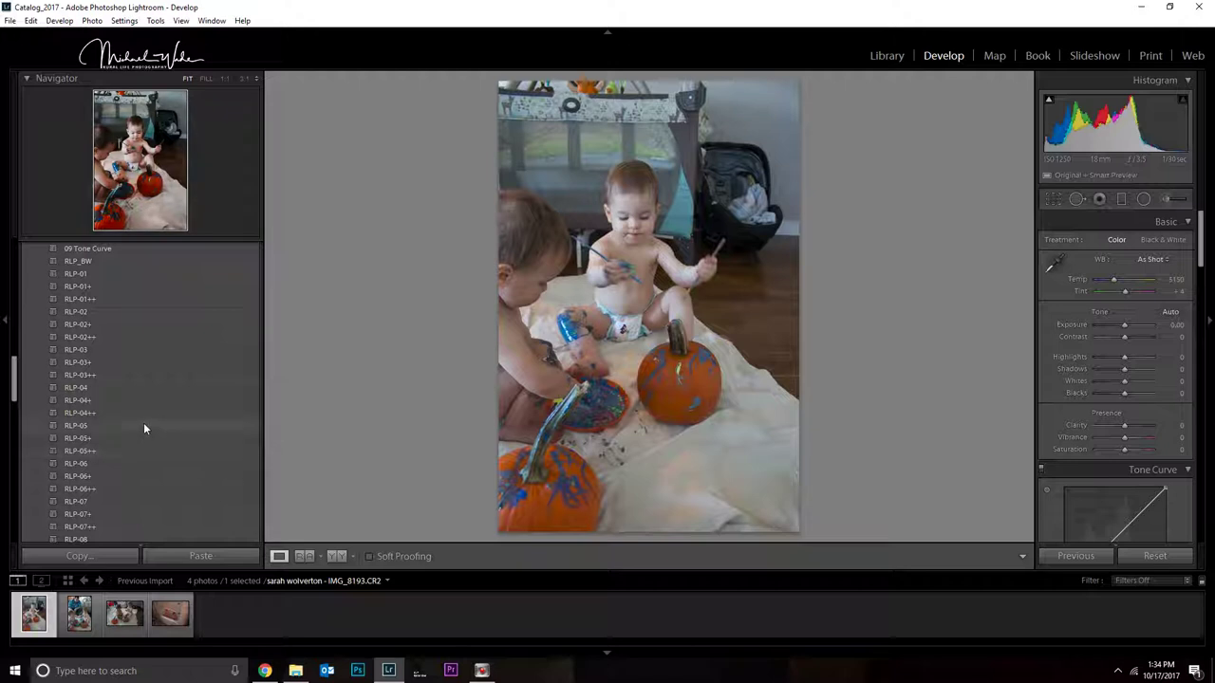
Preview the RLP-01 through RLP-04++ Rural Life presets on the pumpkin photo
left_click(110, 276)
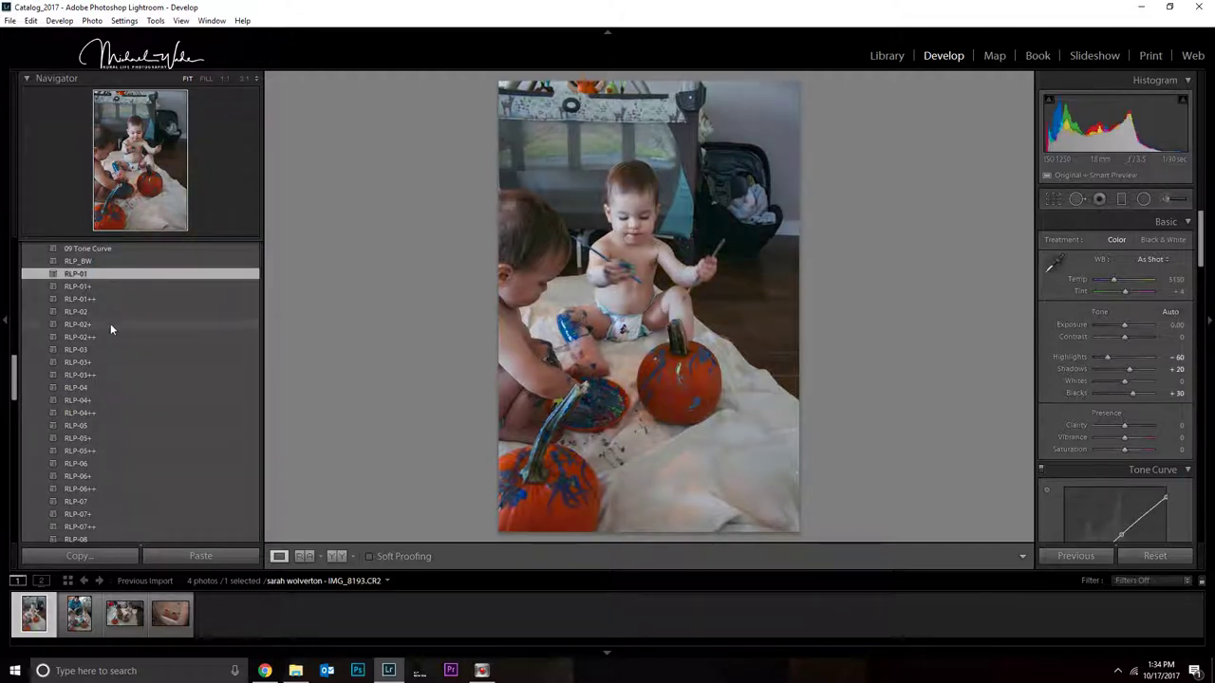
left_click(105, 285)
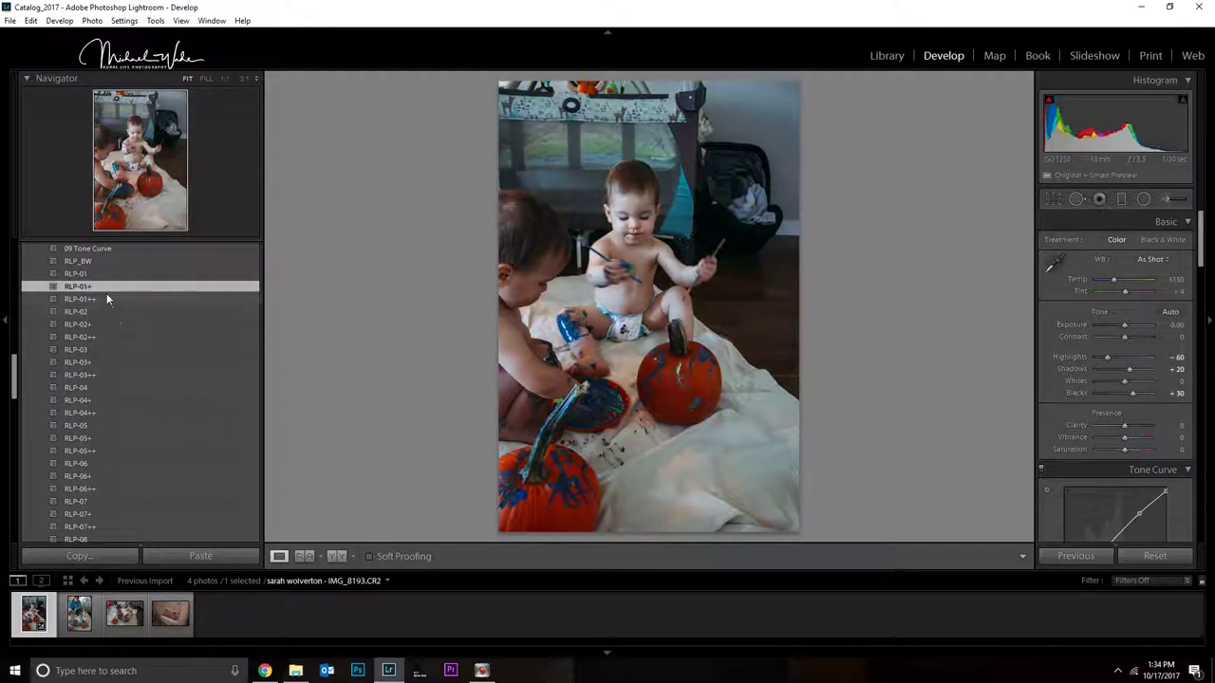
left_click(113, 299)
left_click(90, 312)
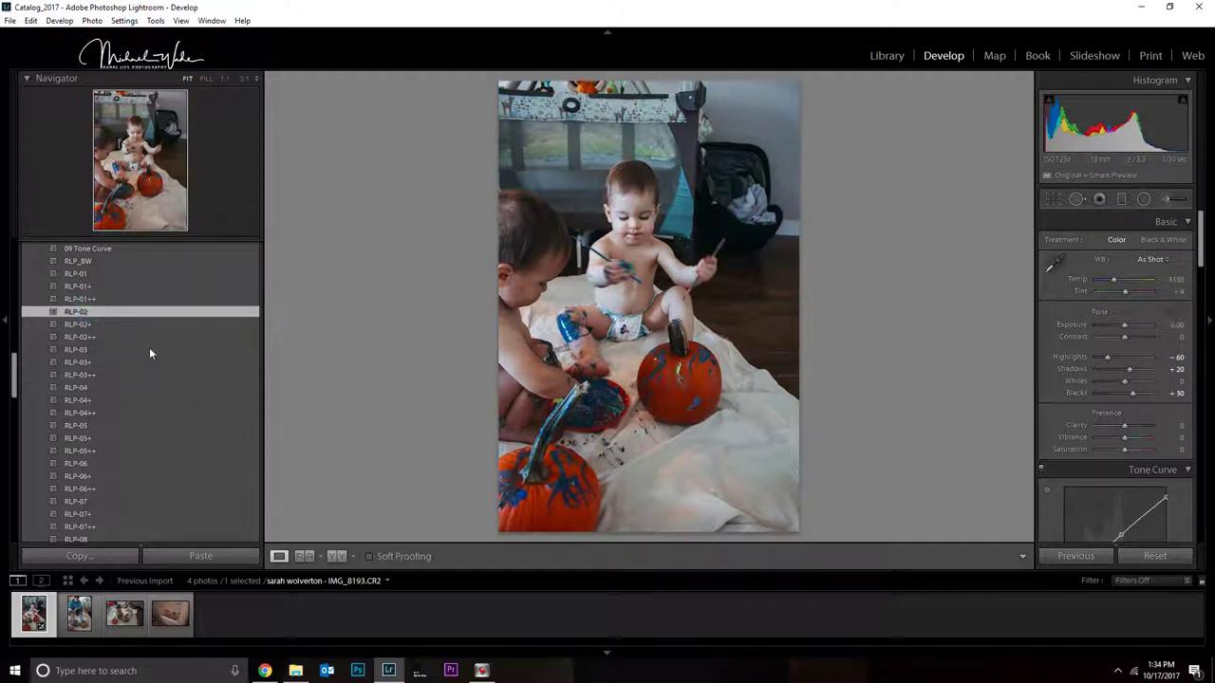
left_click(113, 324)
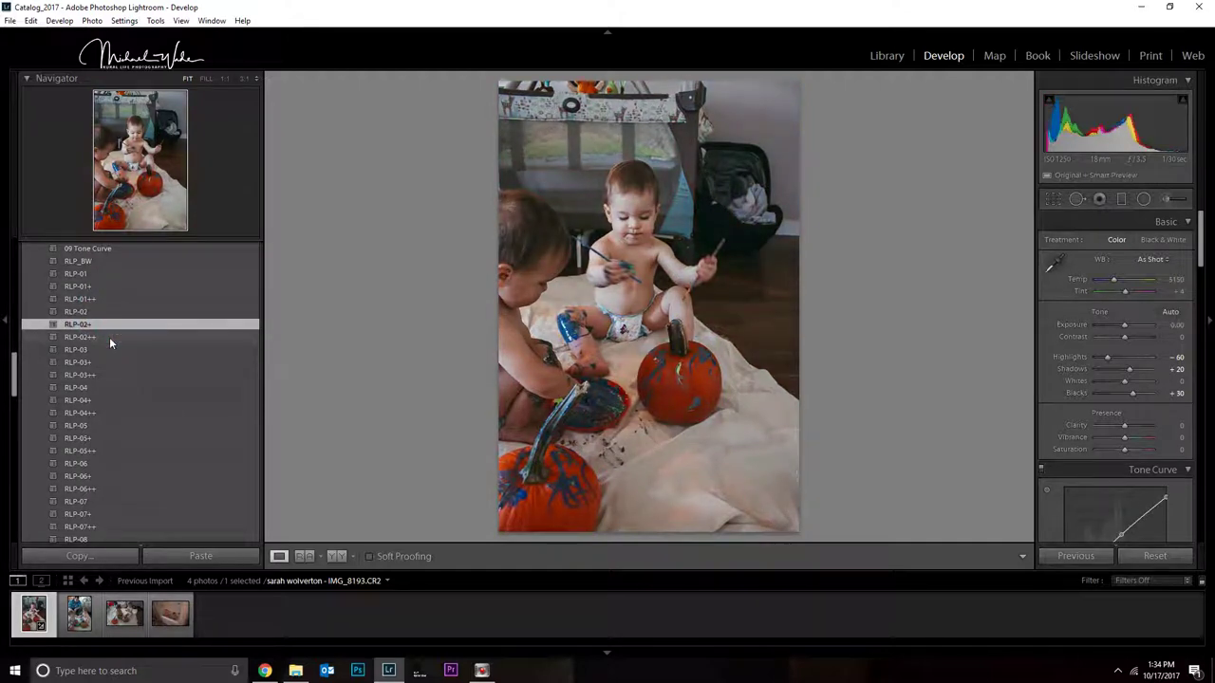
left_click(110, 337)
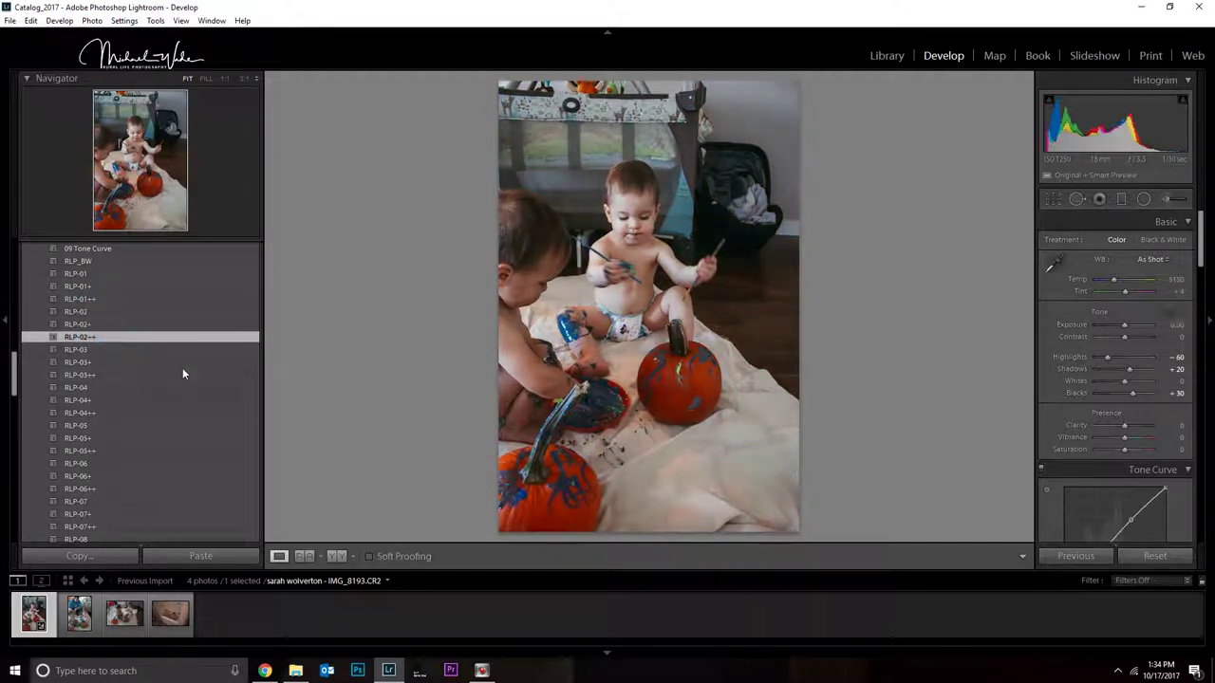
left_click(129, 350)
left_click(125, 362)
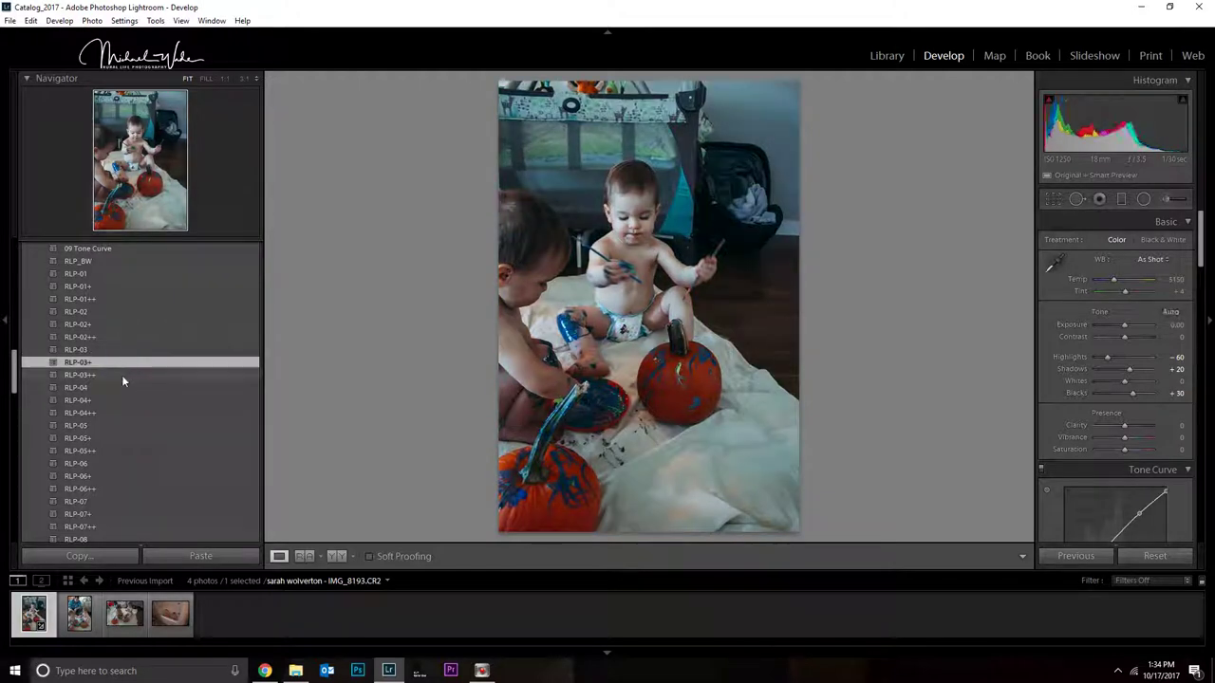
left_click(121, 375)
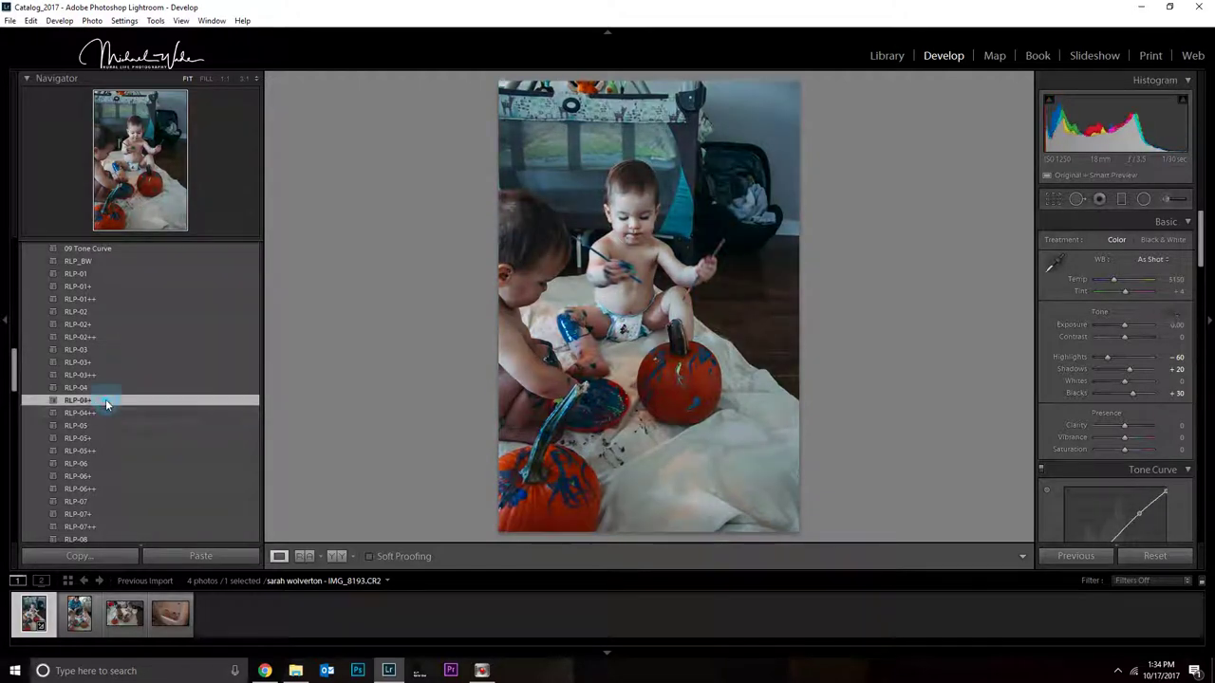
left_click(106, 389)
left_click(108, 399)
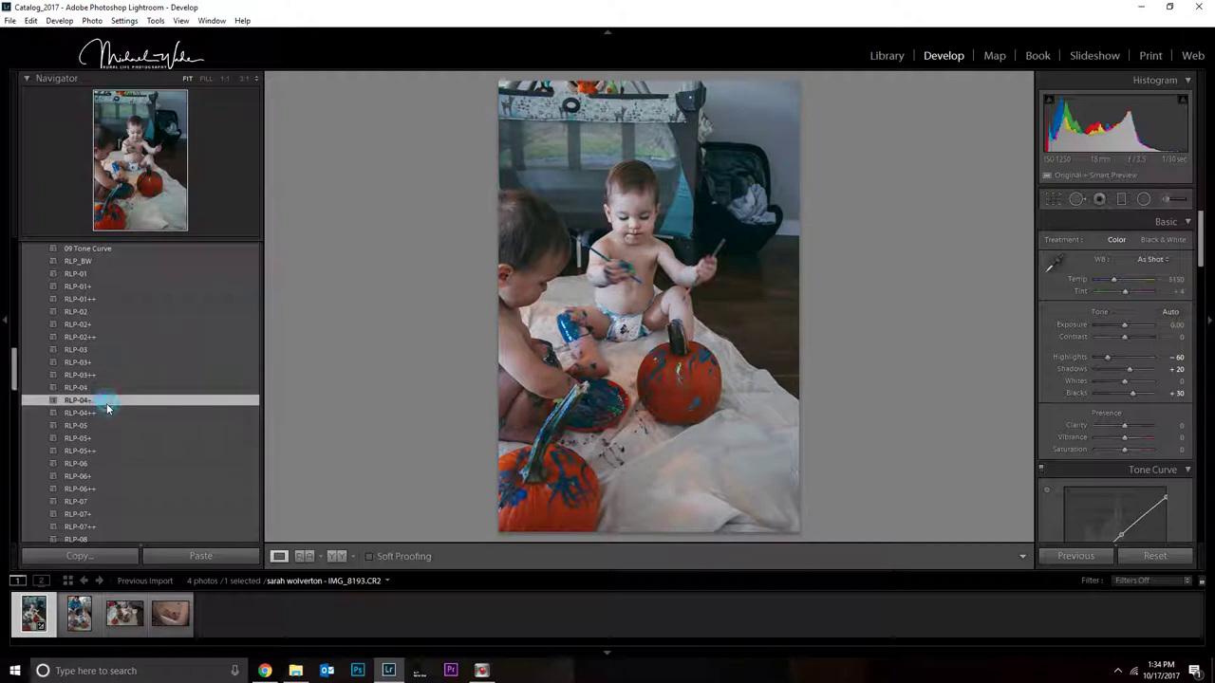
left_click(106, 413)
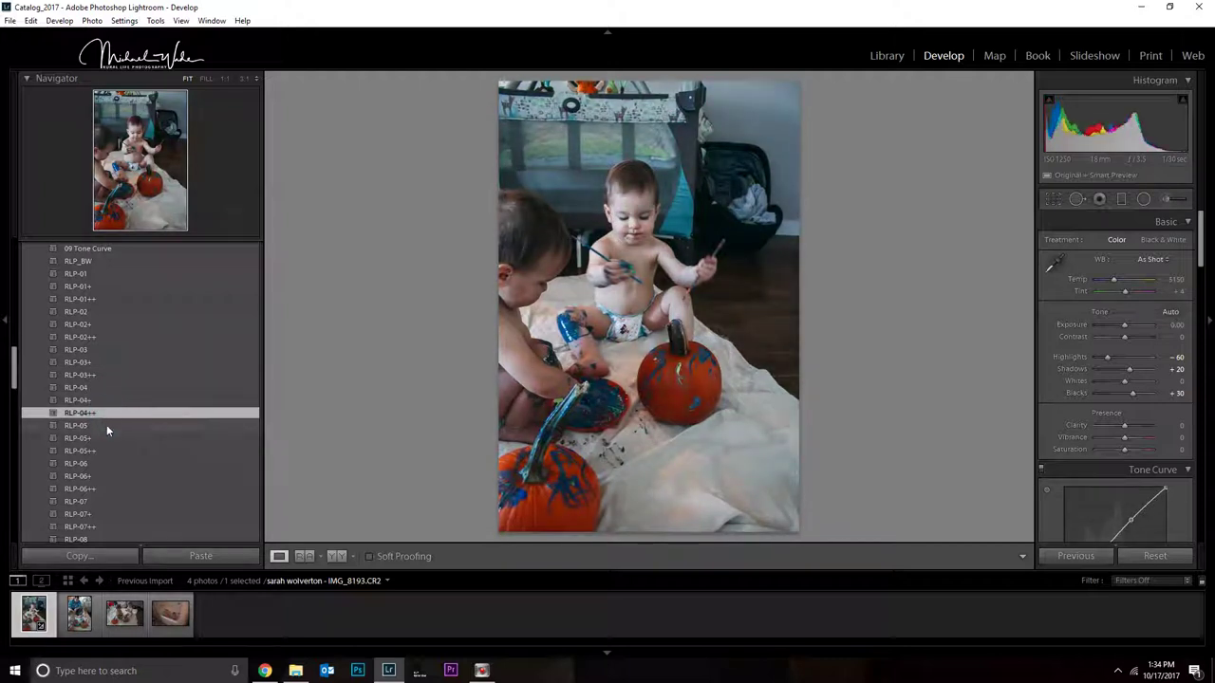
Preview presets RLP-05 through RLP-08, then apply RLP-09
left_click(106, 426)
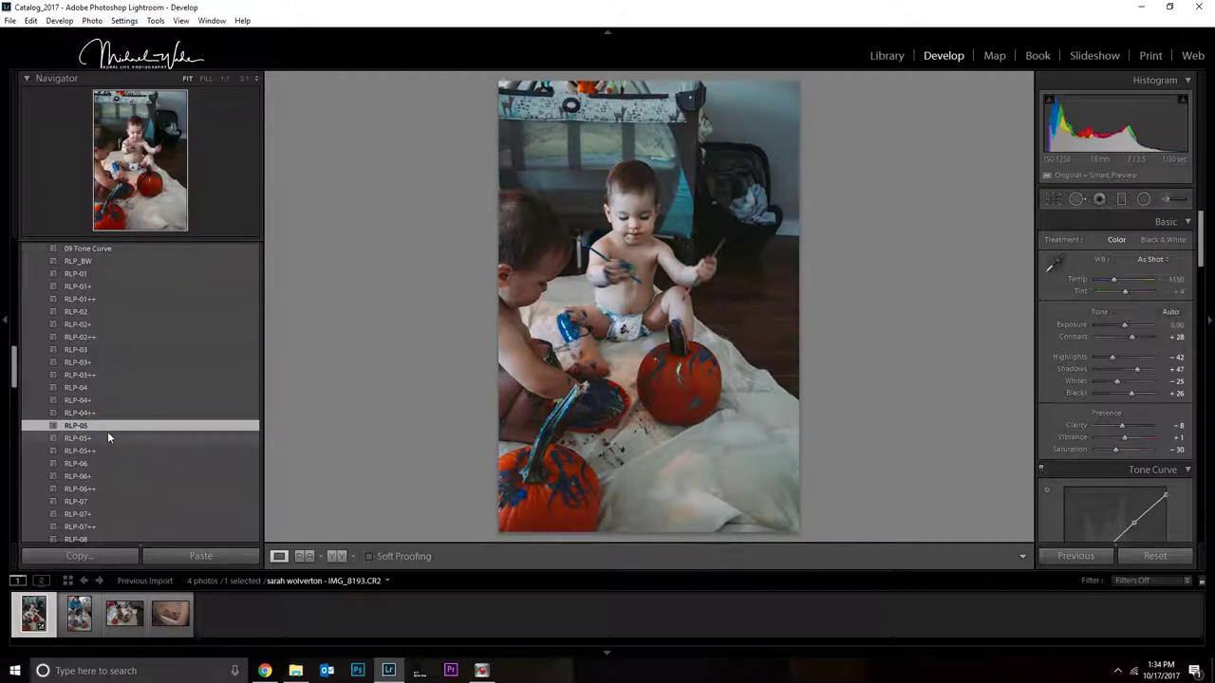
left_click(108, 439)
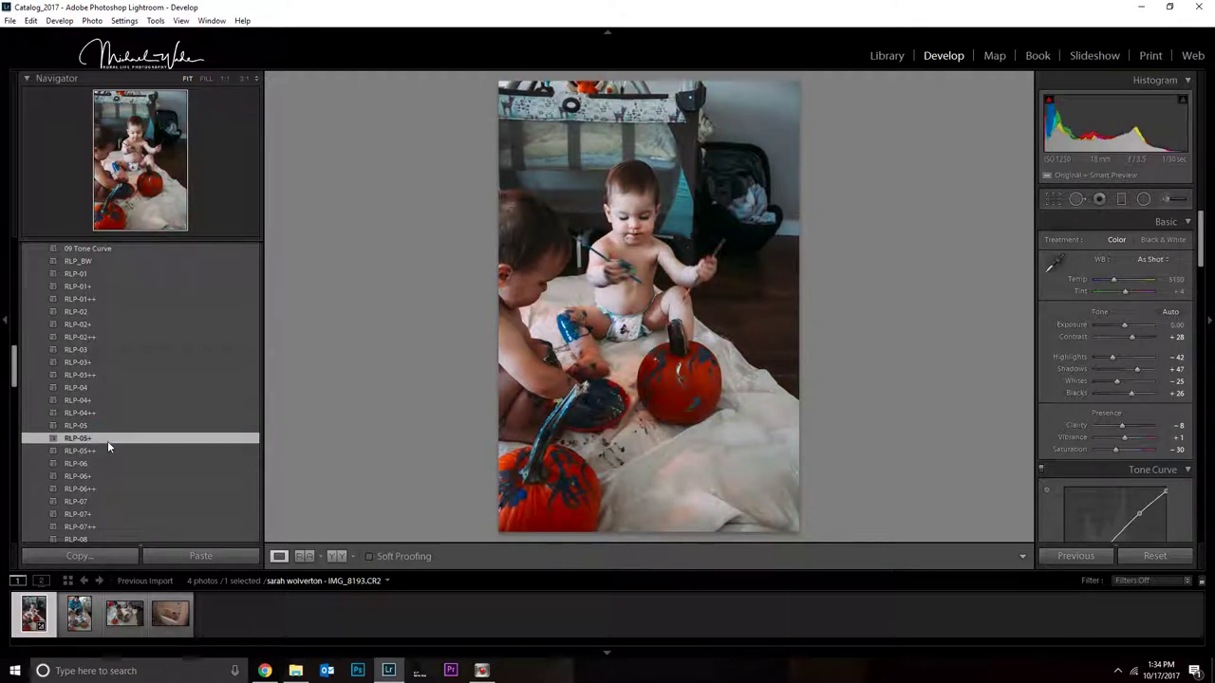
left_click(106, 451)
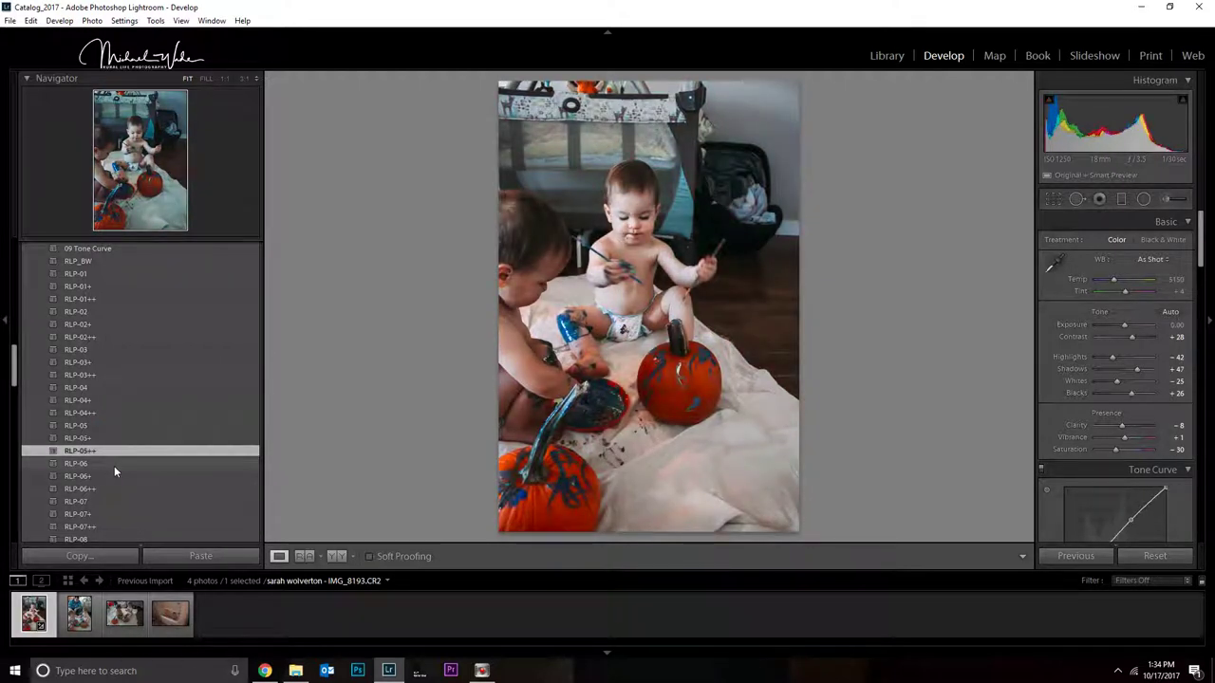
left_click(114, 465)
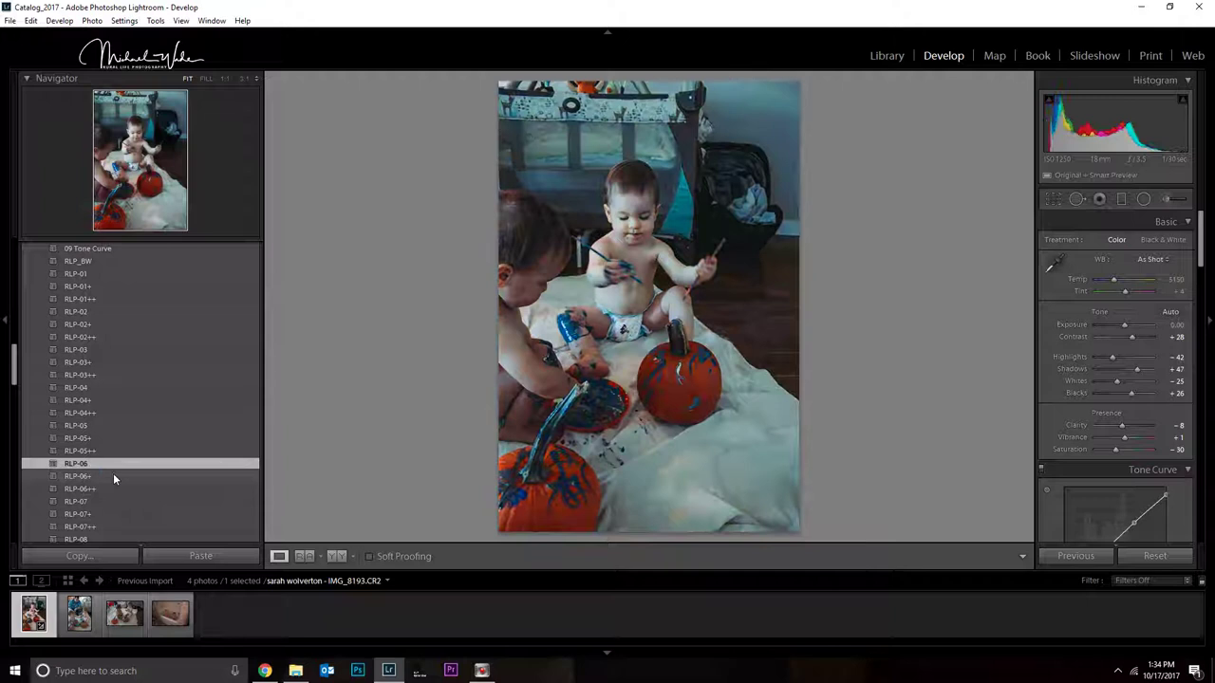
left_click(113, 475)
left_click(117, 488)
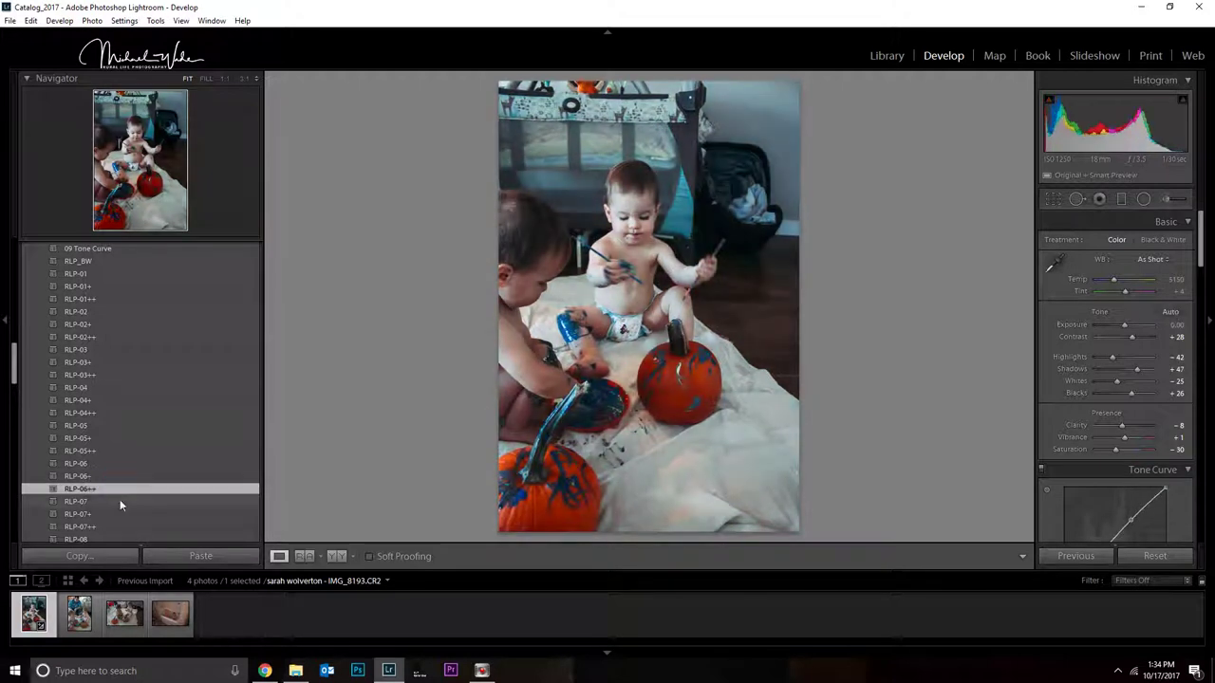
left_click(118, 501)
left_click(113, 511)
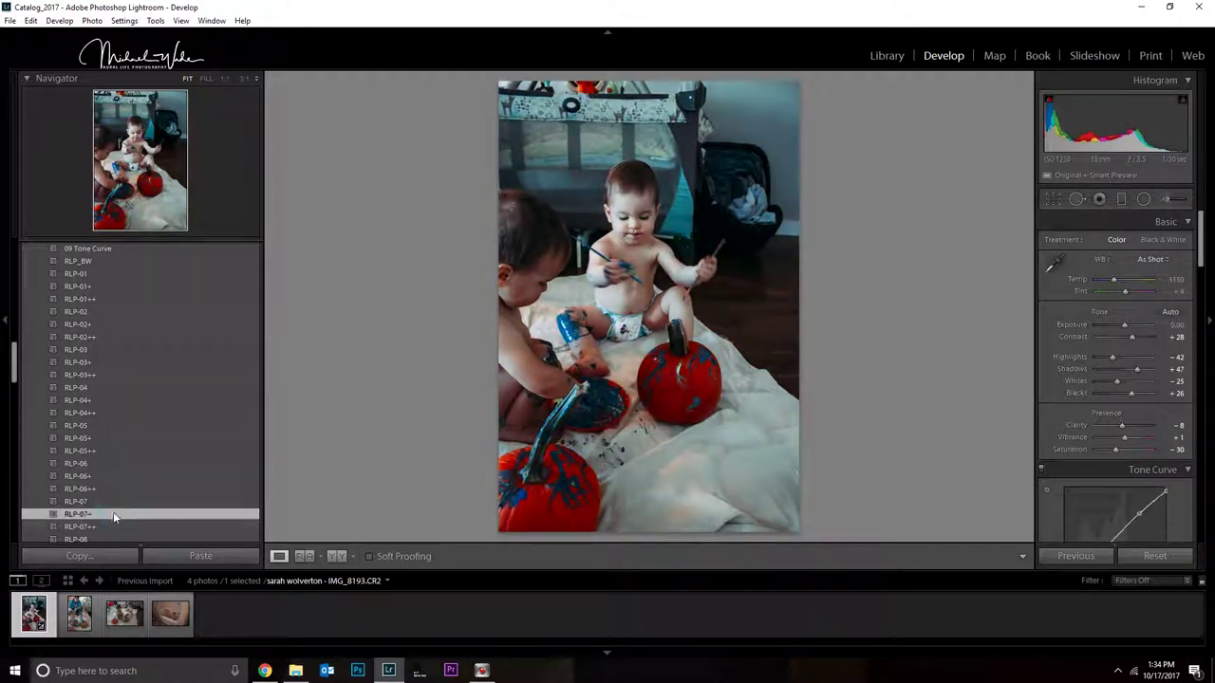
scroll(112, 498, "down", 2)
left_click(106, 440)
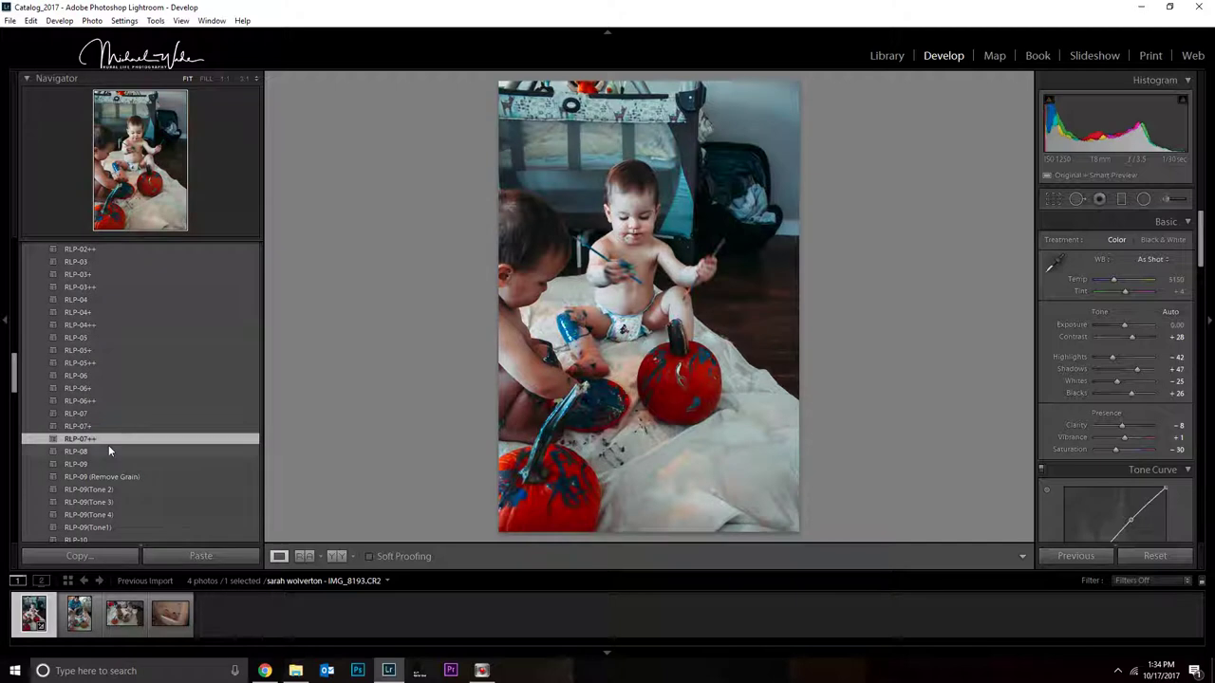
left_click(109, 449)
left_click(111, 464)
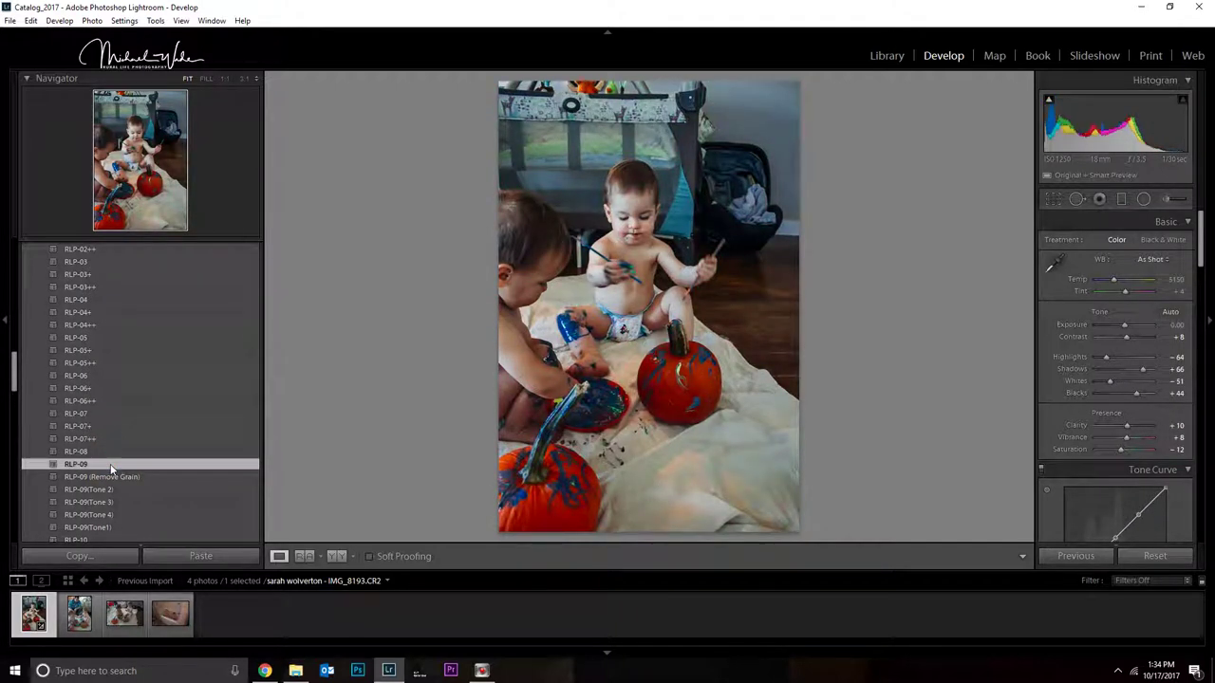
scroll(133, 470, "down", 2)
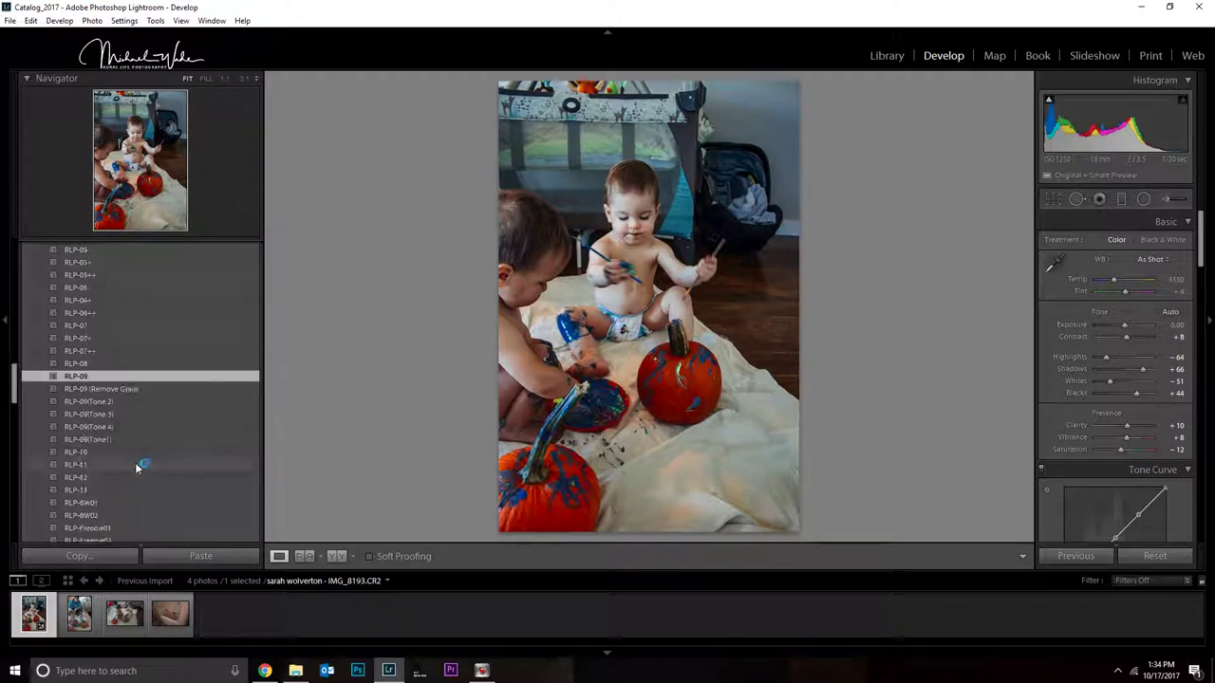
Reset the edits and apply RLP-09 (Remove Grain): Highlights -64, Shadows +66, Whites -51, Blacks +44
left_click(1142, 556)
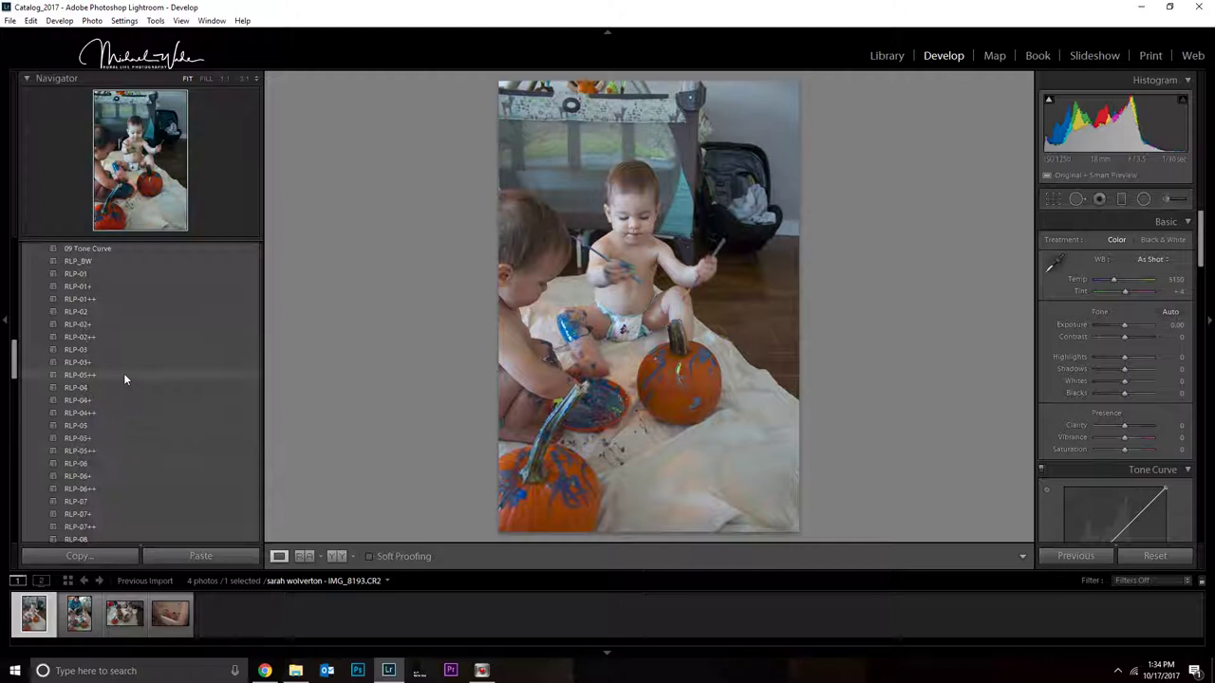
scroll(124, 373, "up", 3)
scroll(142, 463, "down", 5)
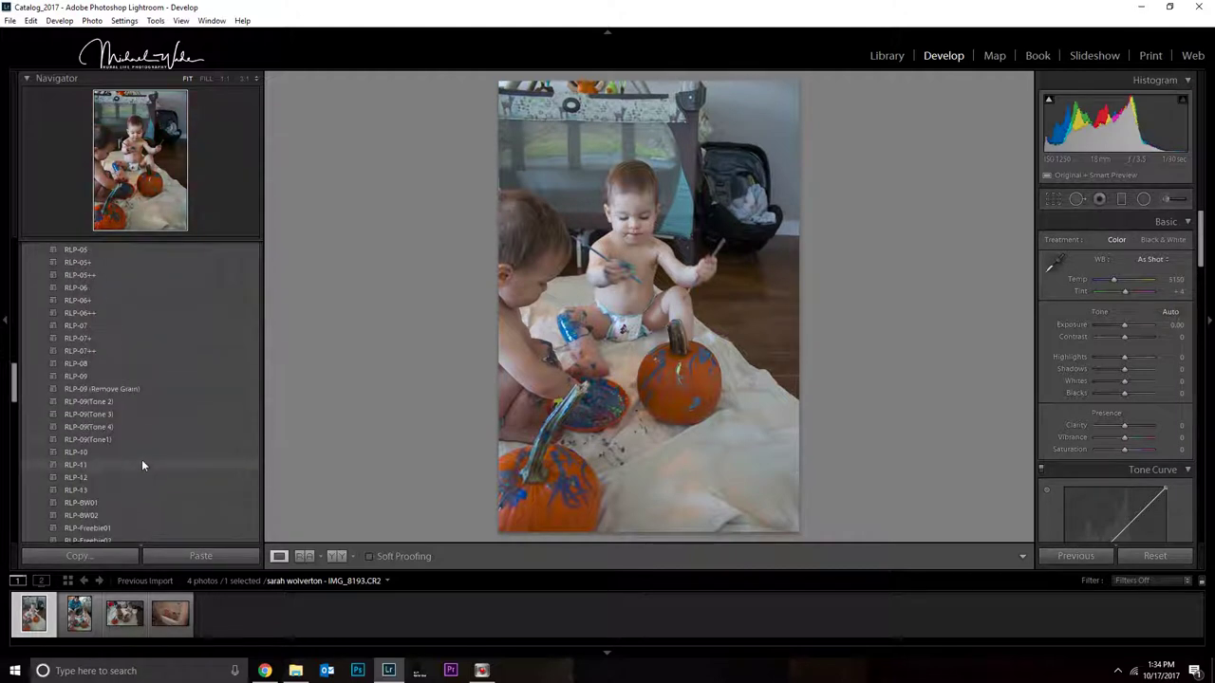
left_click(104, 377)
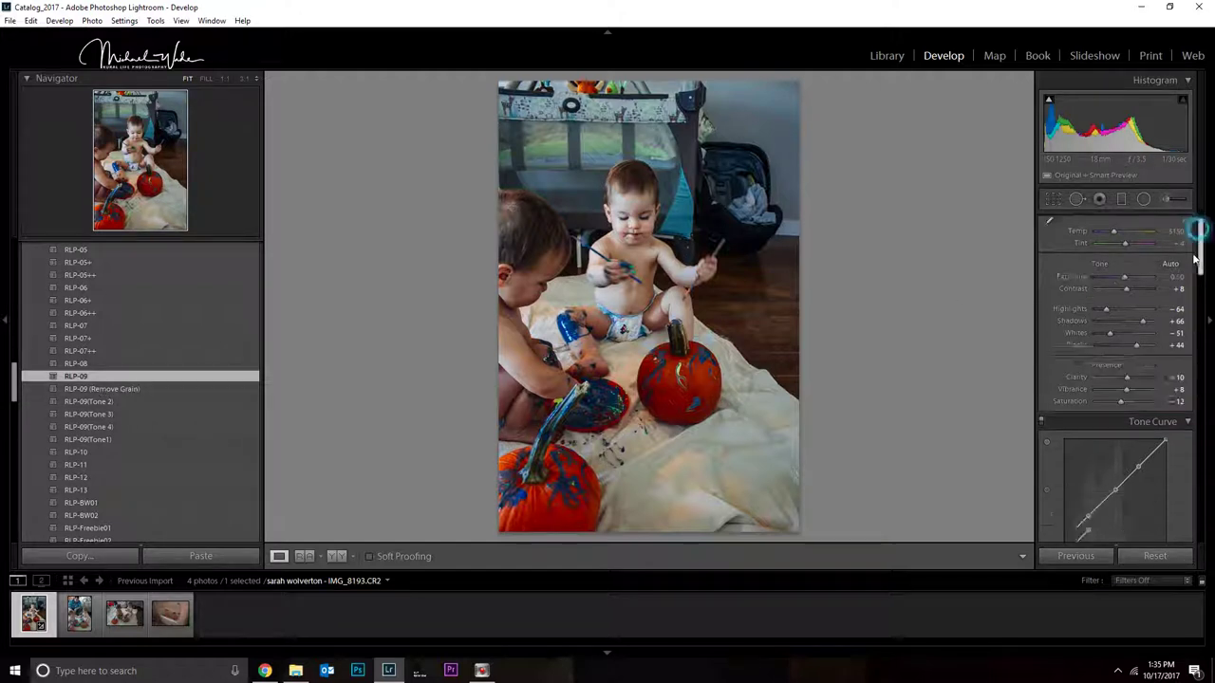
scroll(1180, 343, "down", 15)
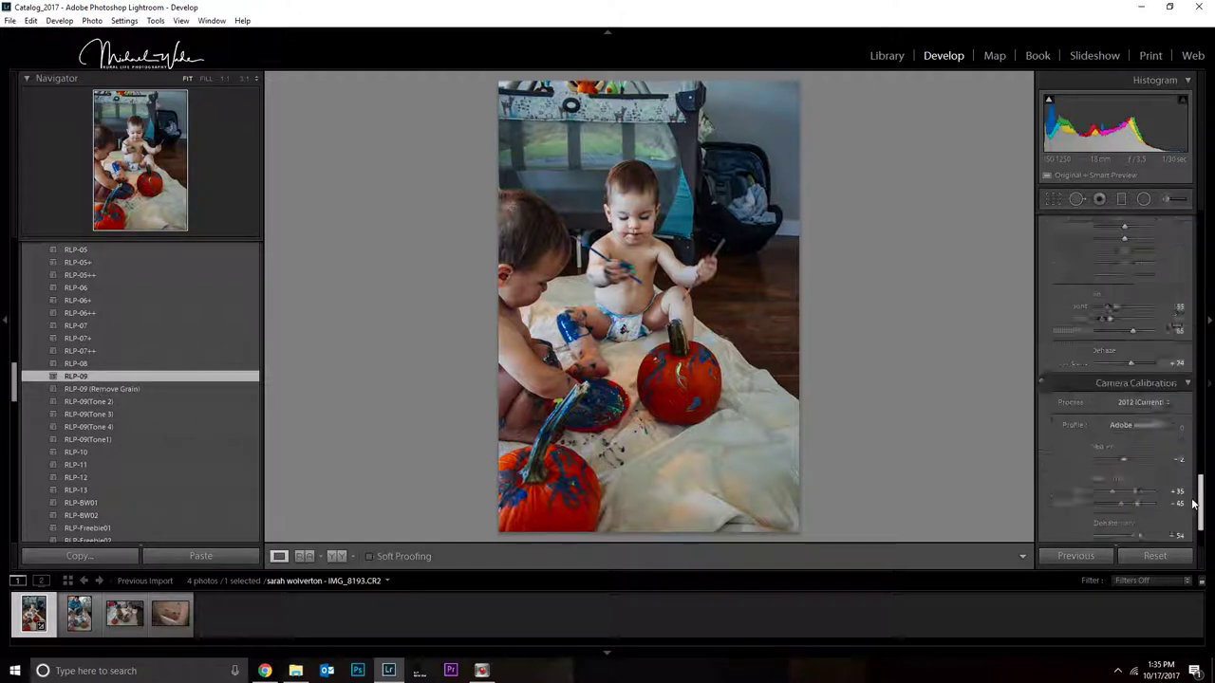
left_click(126, 388)
left_click_drag(1198, 524, 1198, 236)
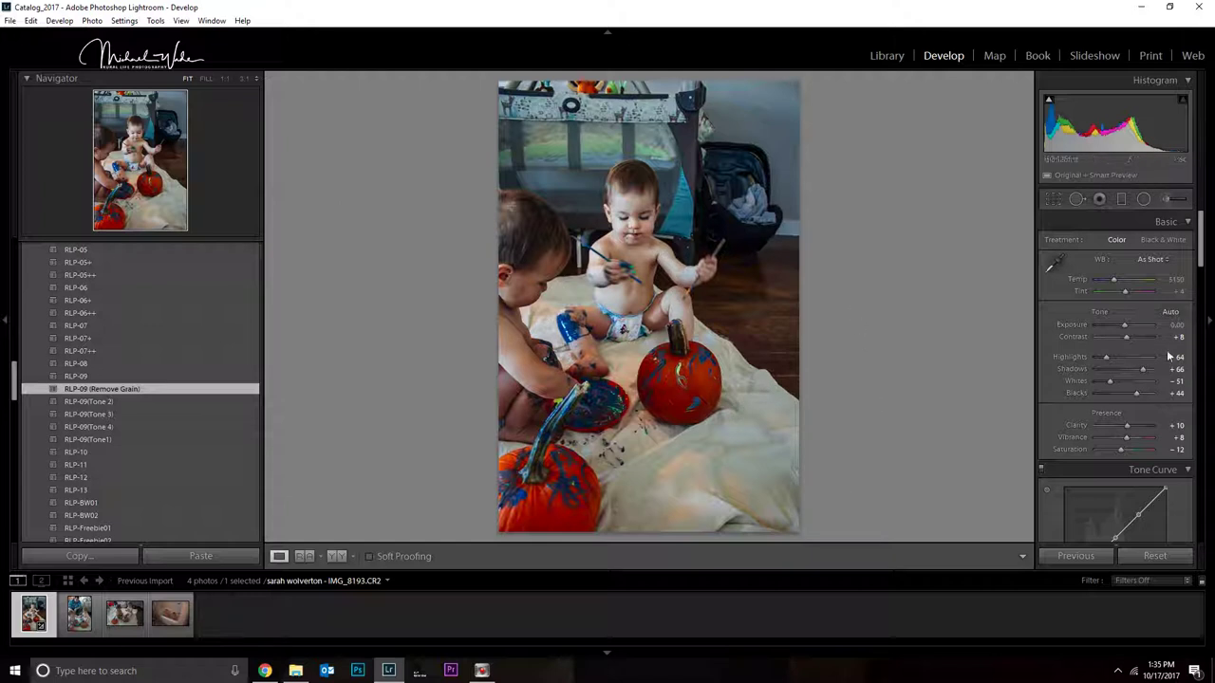
Lower exposure slightly and add a tilted radial dodge over both children (Exposure 0.61)
left_click_drag(1126, 324, 1121, 323)
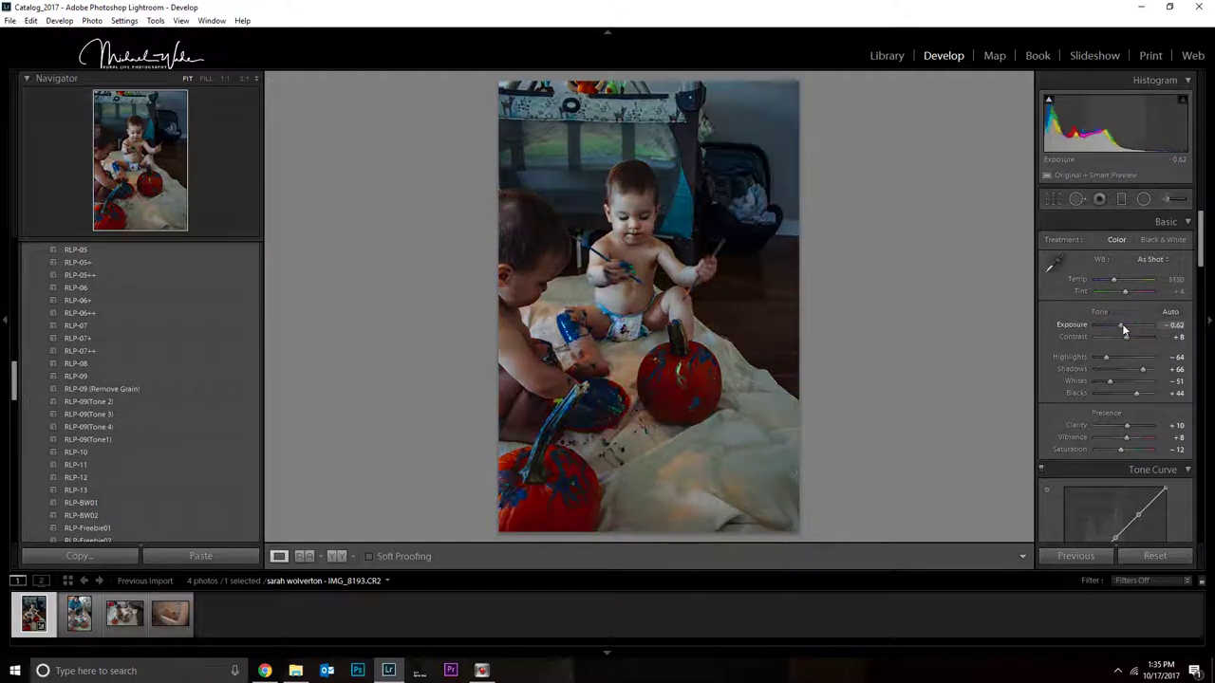
left_click(1144, 198)
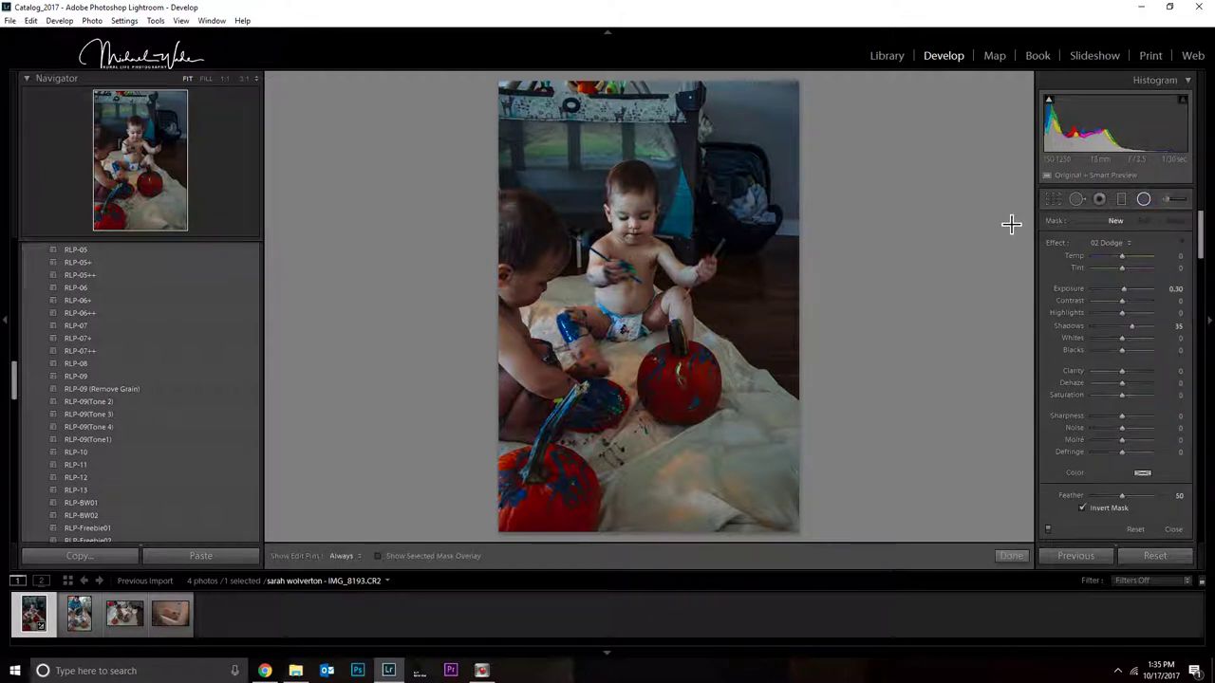
left_click_drag(675, 315, 433, 185)
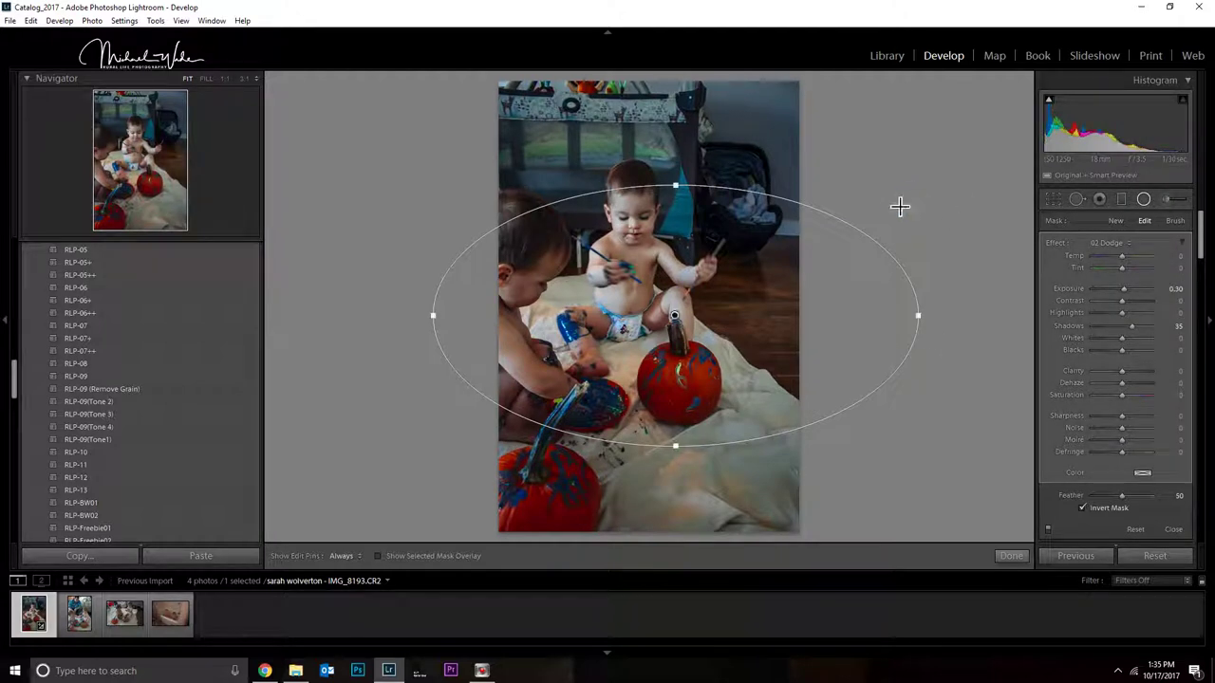
left_click_drag(833, 206, 911, 242)
left_click_drag(721, 343, 594, 270)
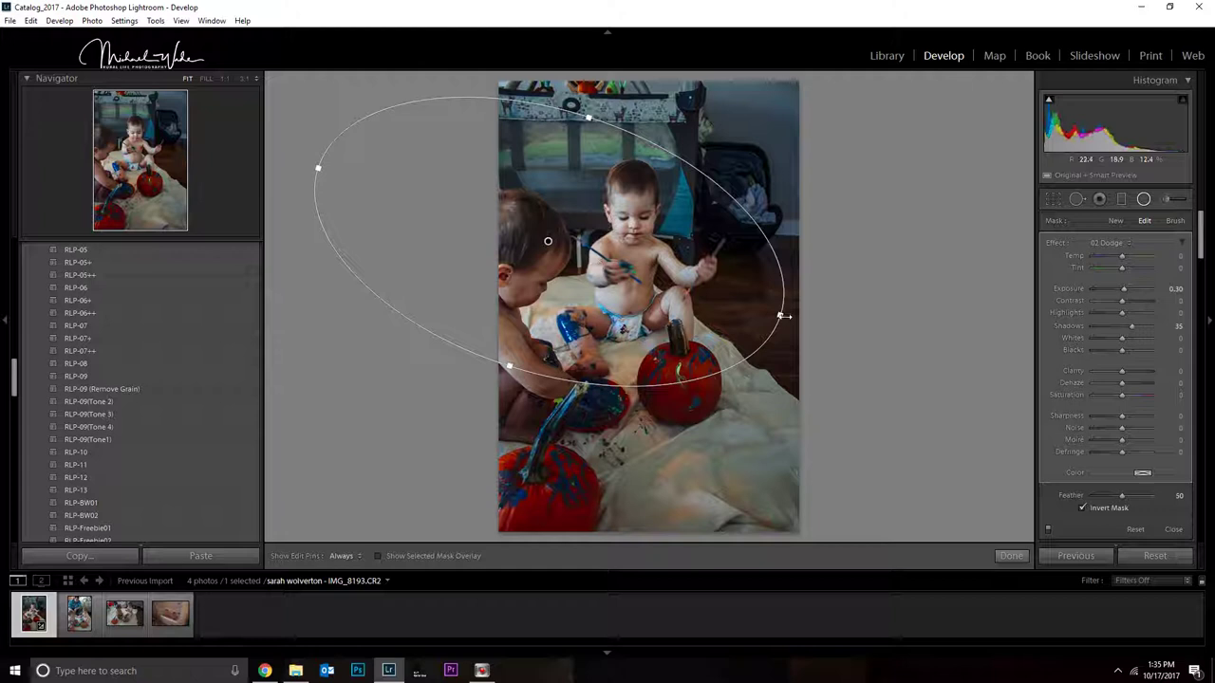
left_click_drag(779, 315, 930, 393)
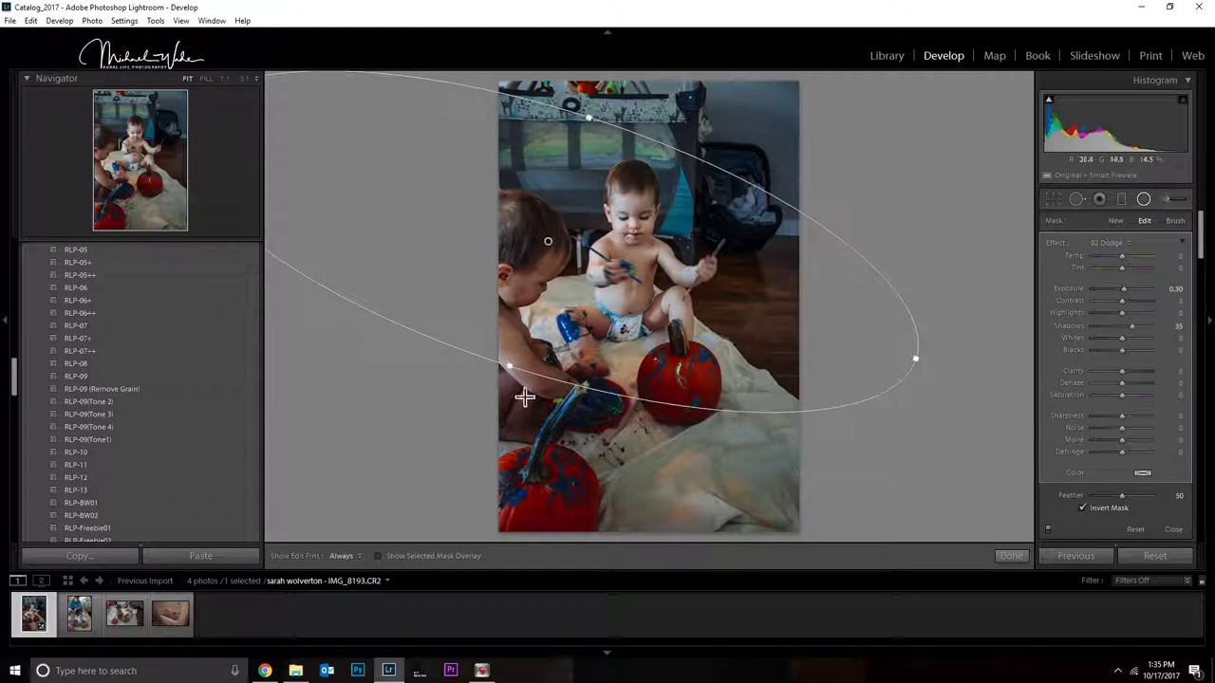
left_click_drag(499, 394, 619, 328)
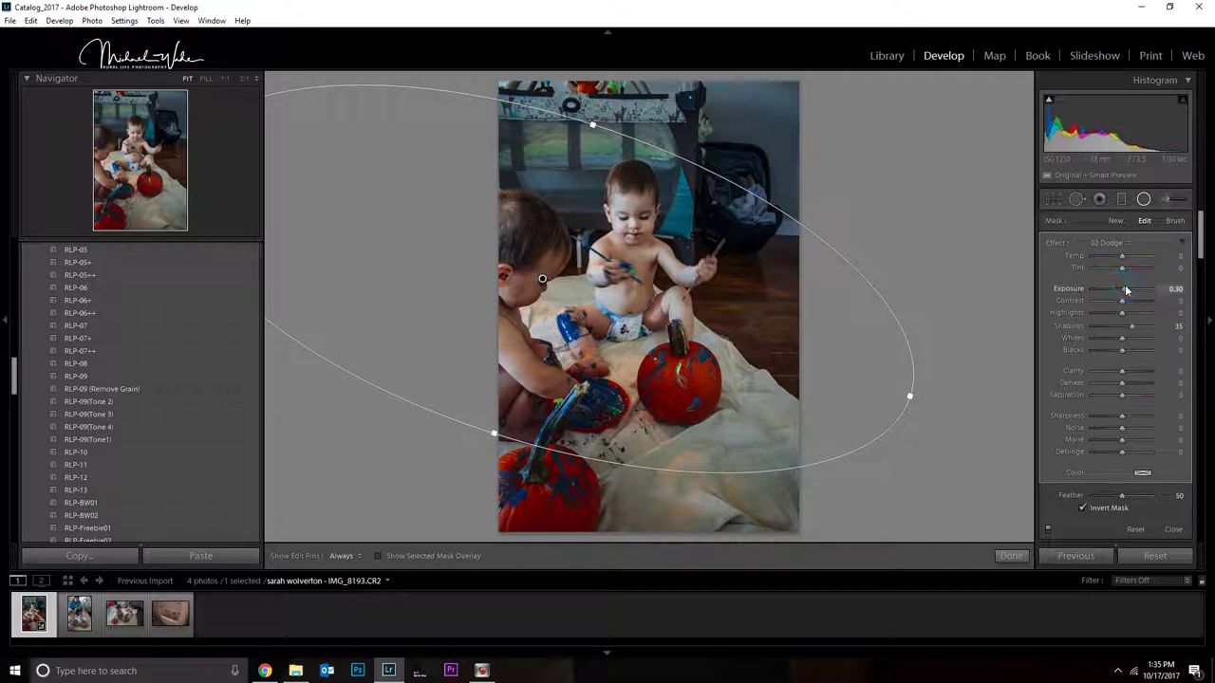
mouse_move(1128, 289)
left_mouse_down()
mouse_move(1128, 328)
mouse_move(1127, 313)
left_mouse_up()
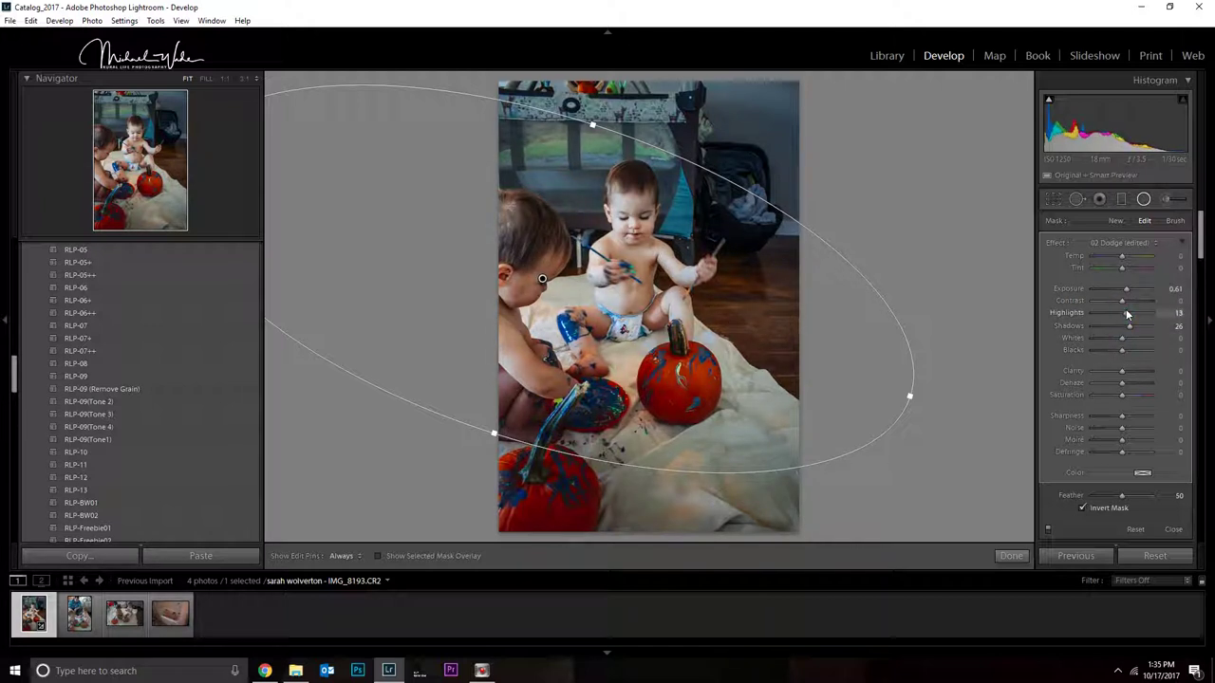
Close the Radial Filter with Done, keeping the children dodged brighter
left_click(1010, 556)
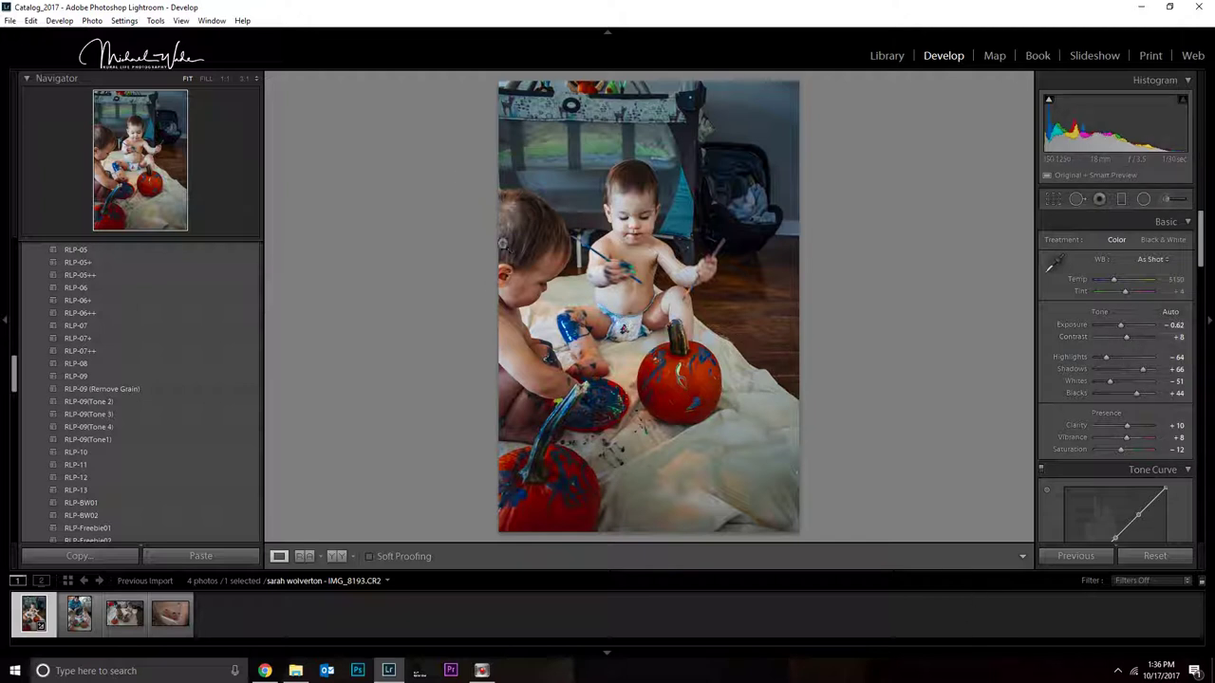
Set Contrast to +10 and fine-tune the Orange luminance in HSL
left_click(1127, 339)
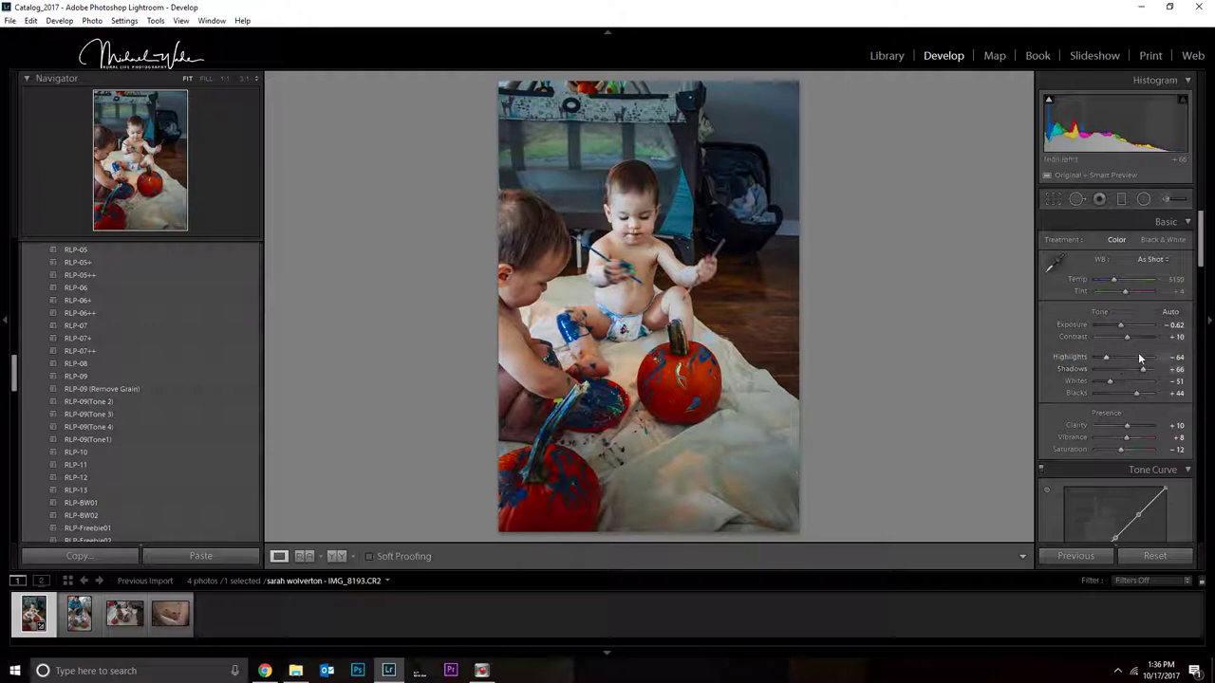
left_click_drag(1204, 255, 1202, 309)
left_click(1141, 393)
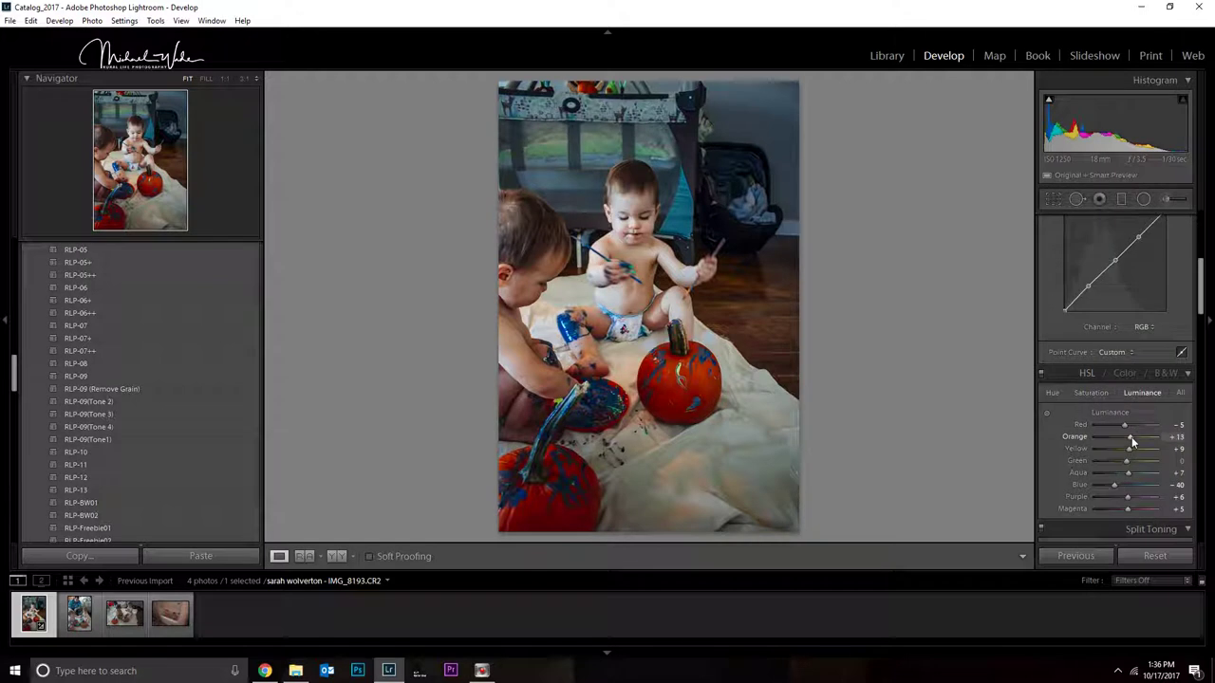
left_click_drag(1132, 440, 1138, 443)
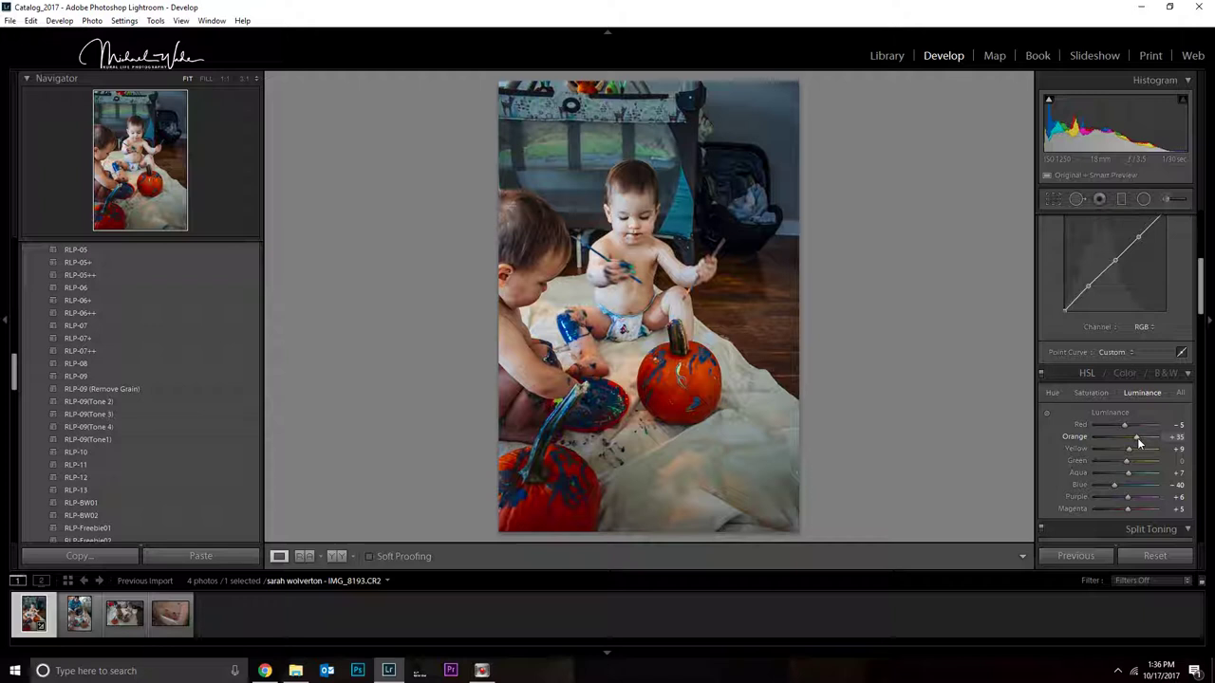
left_click_drag(1138, 437, 1127, 442)
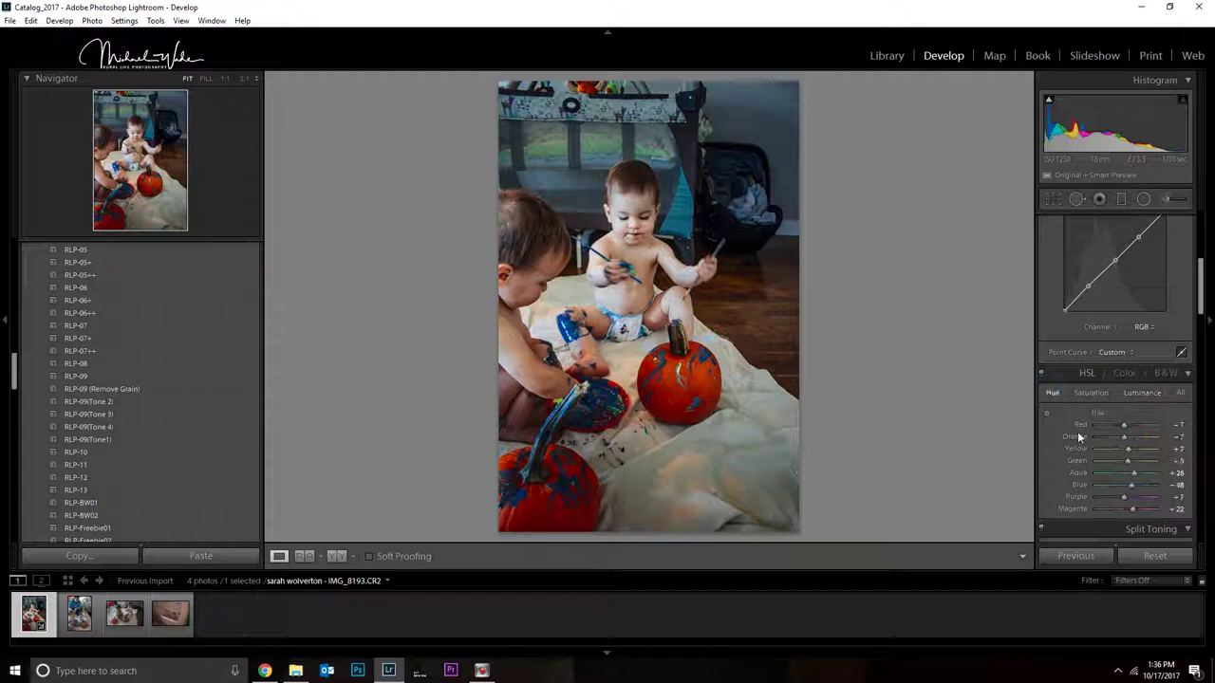
Set HSL Blue Saturation to -3 and Blue Luminance to -5
left_click(1092, 393)
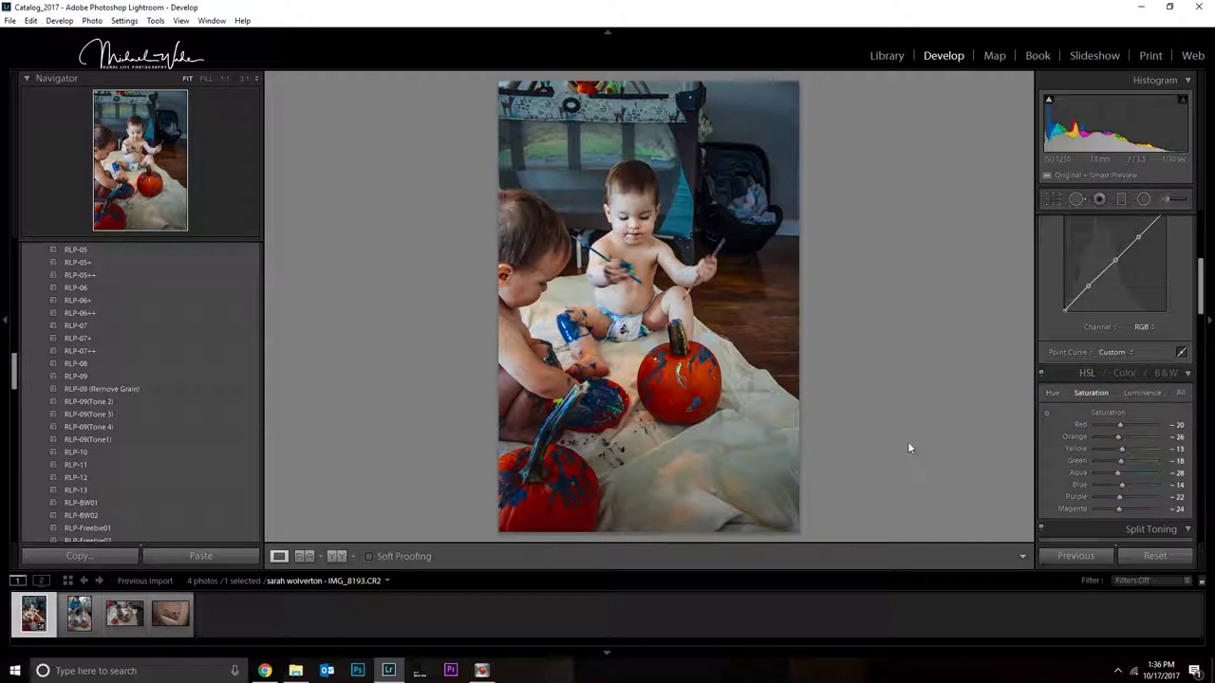
left_click_drag(1125, 487, 1125, 487)
left_click(1141, 393)
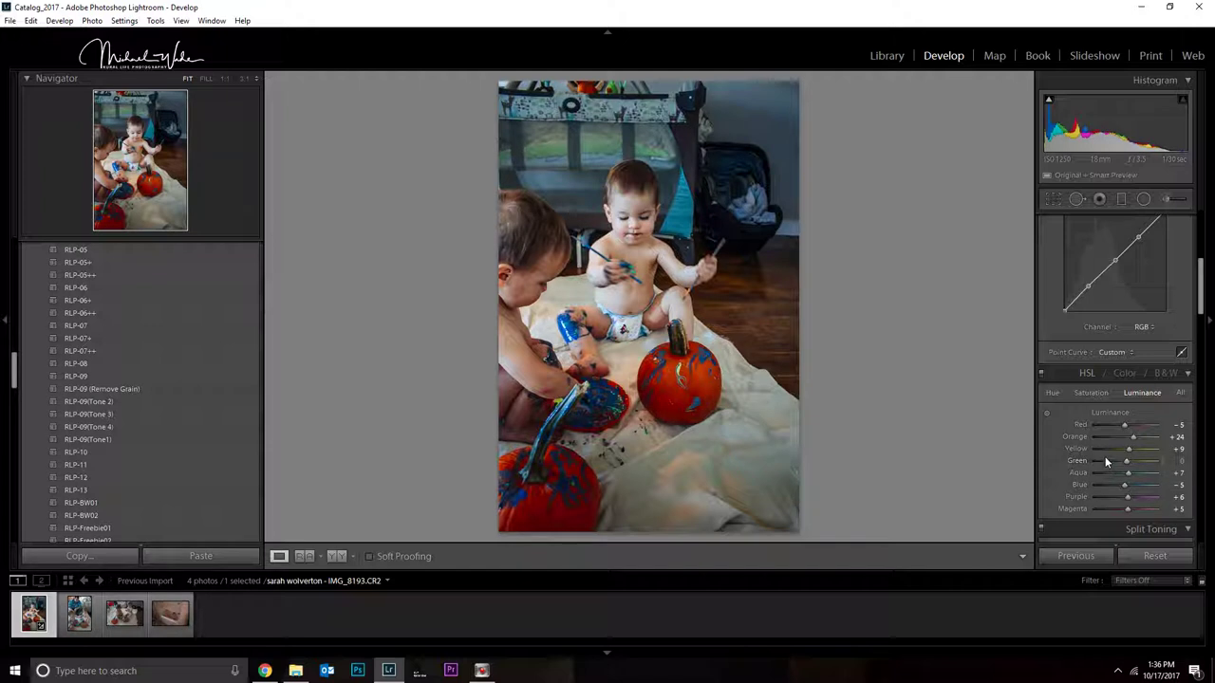
left_click_drag(1201, 285, 1202, 249)
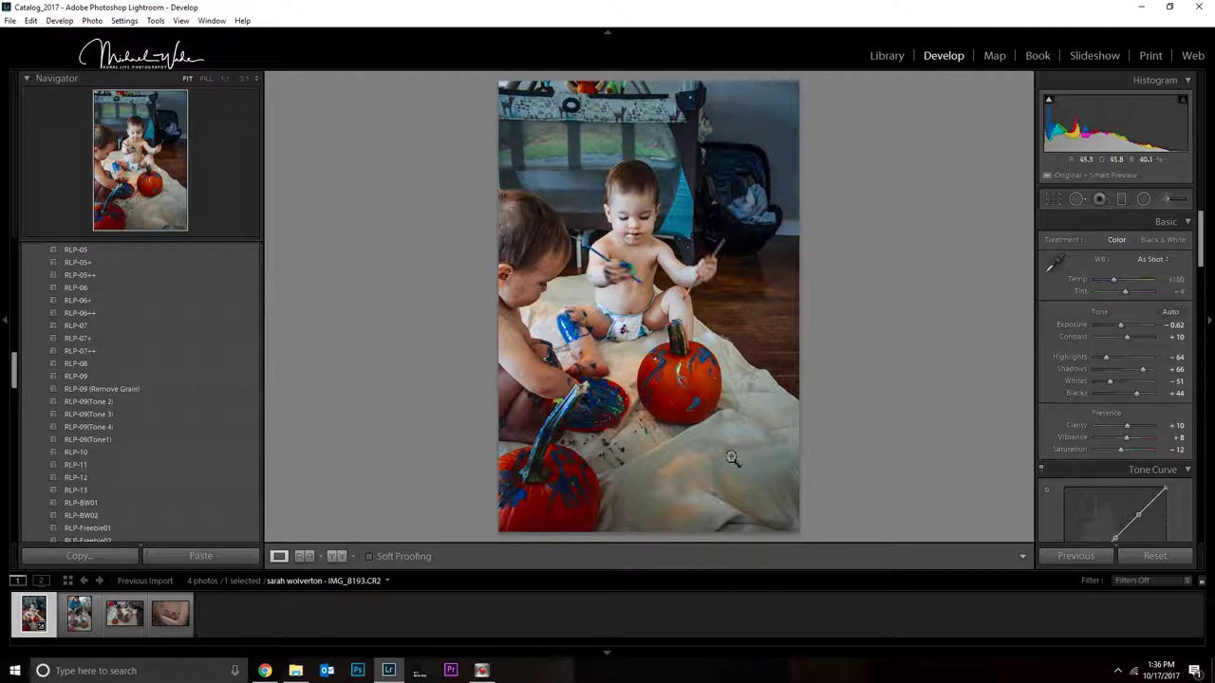
Select IMG_8202, the father with the children, in the grid and open it in Develop
left_click(883, 56)
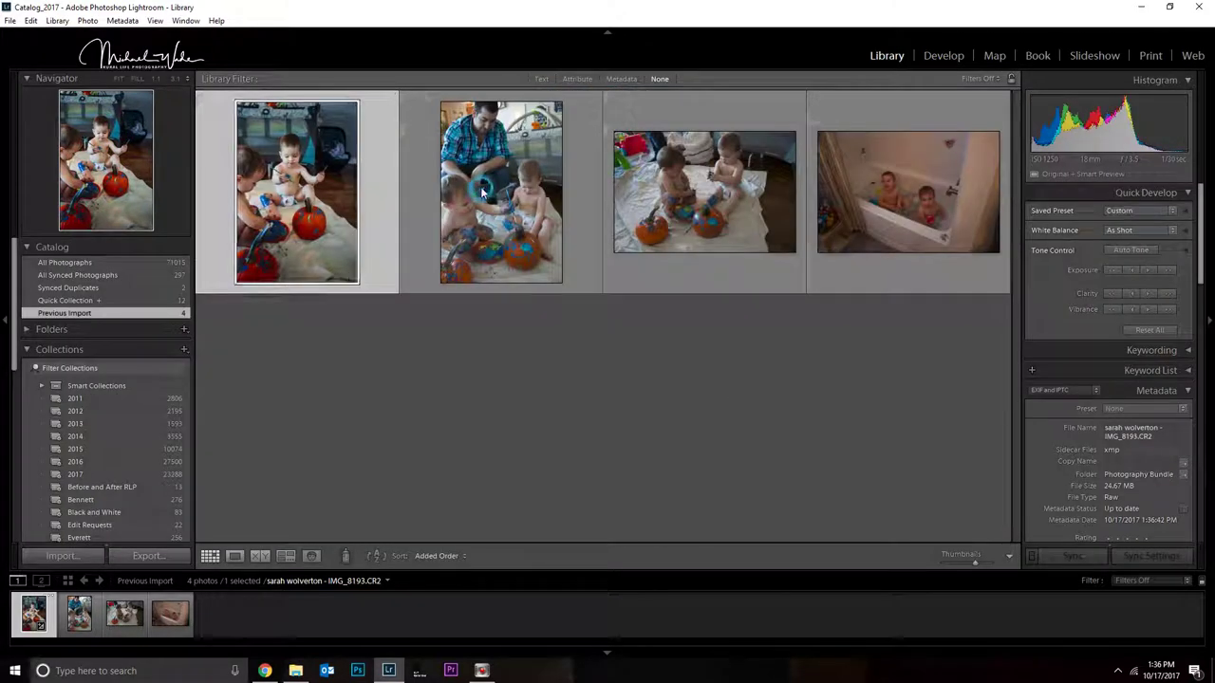
key("Right")
left_click(944, 54)
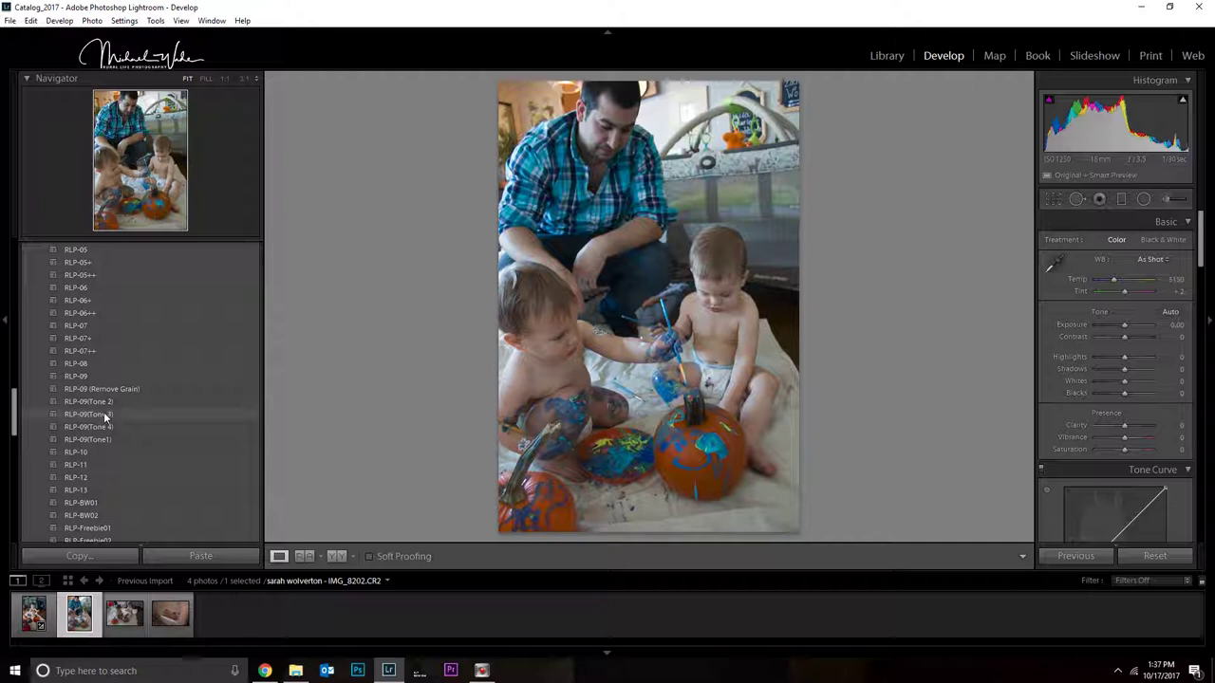
scroll(103, 412, "up", 5)
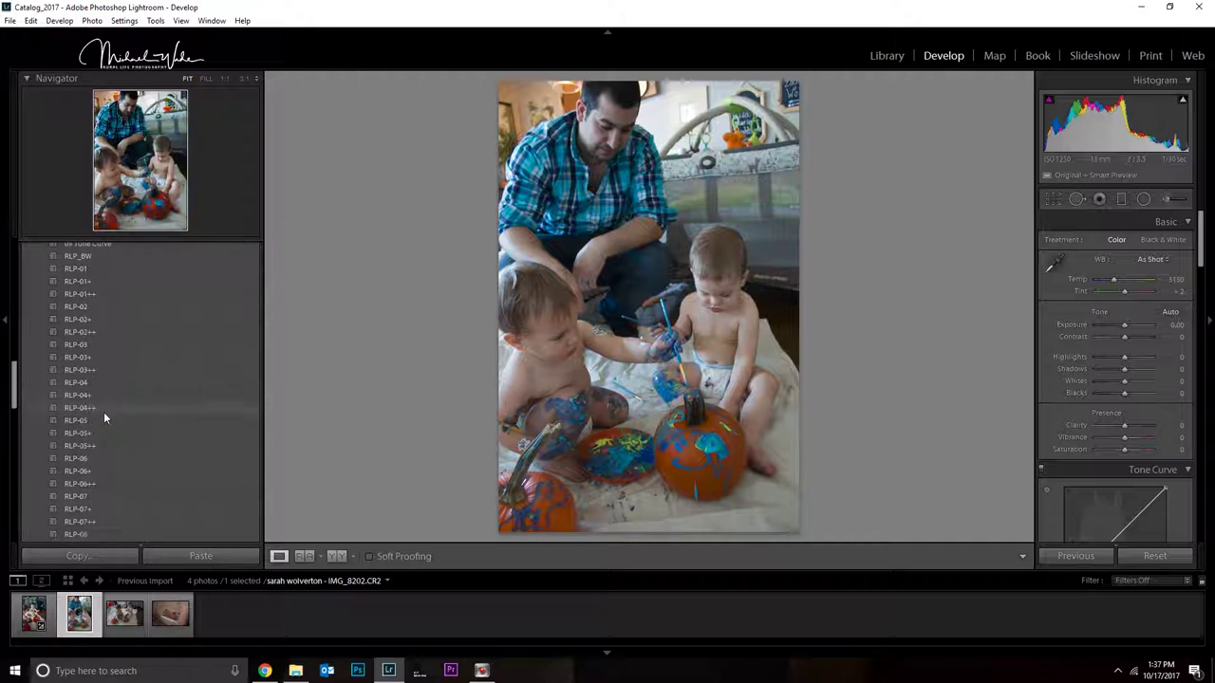
Apply RLP-02++, warm Temp to 5596, lower Exposure to -0.28, and straighten 2.32°
left_click(132, 333)
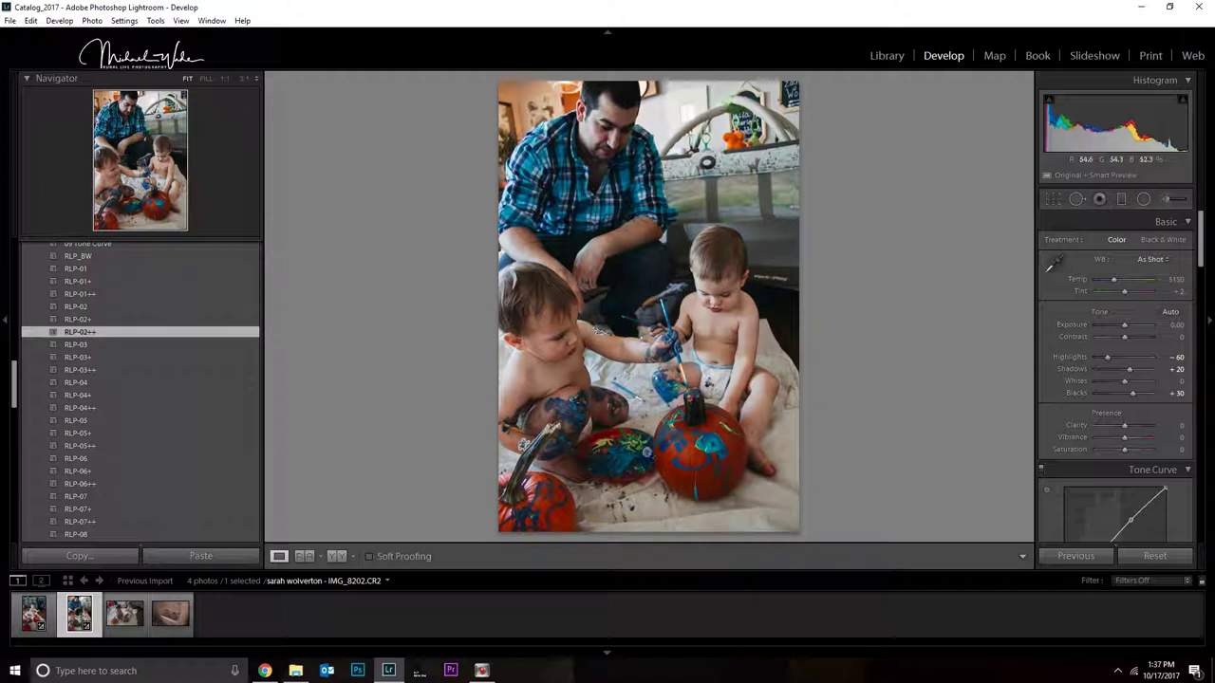
left_click_drag(1114, 279, 1117, 278)
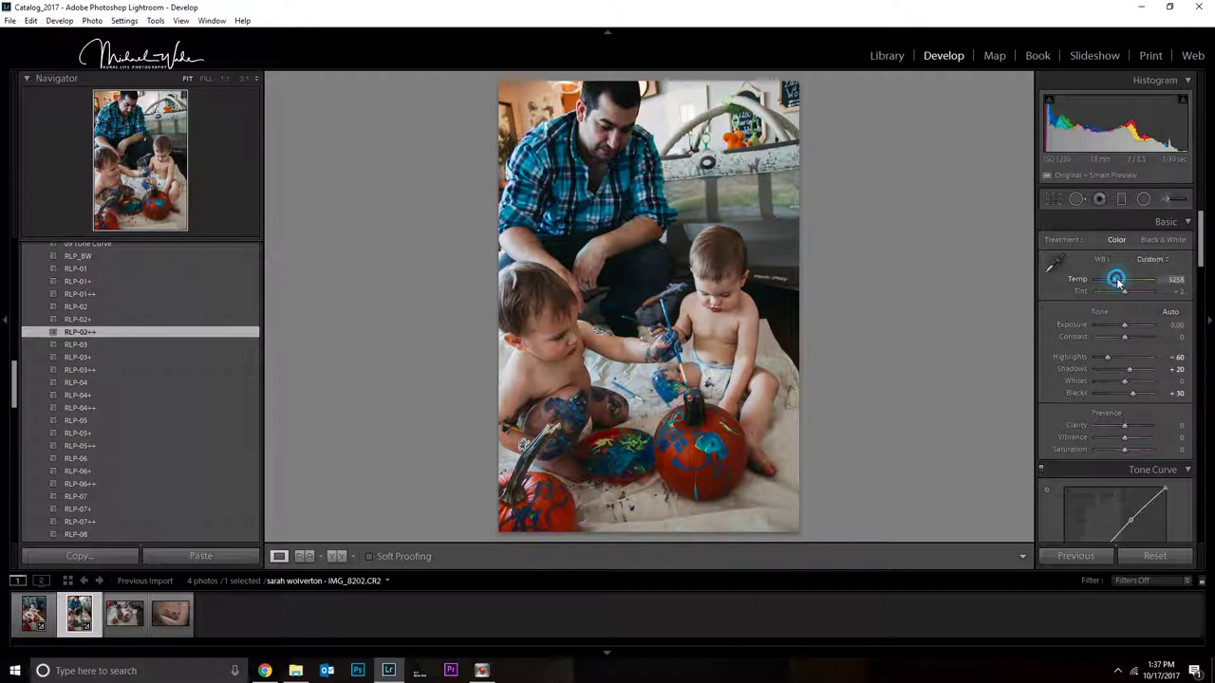
left_click_drag(1124, 328, 1115, 360)
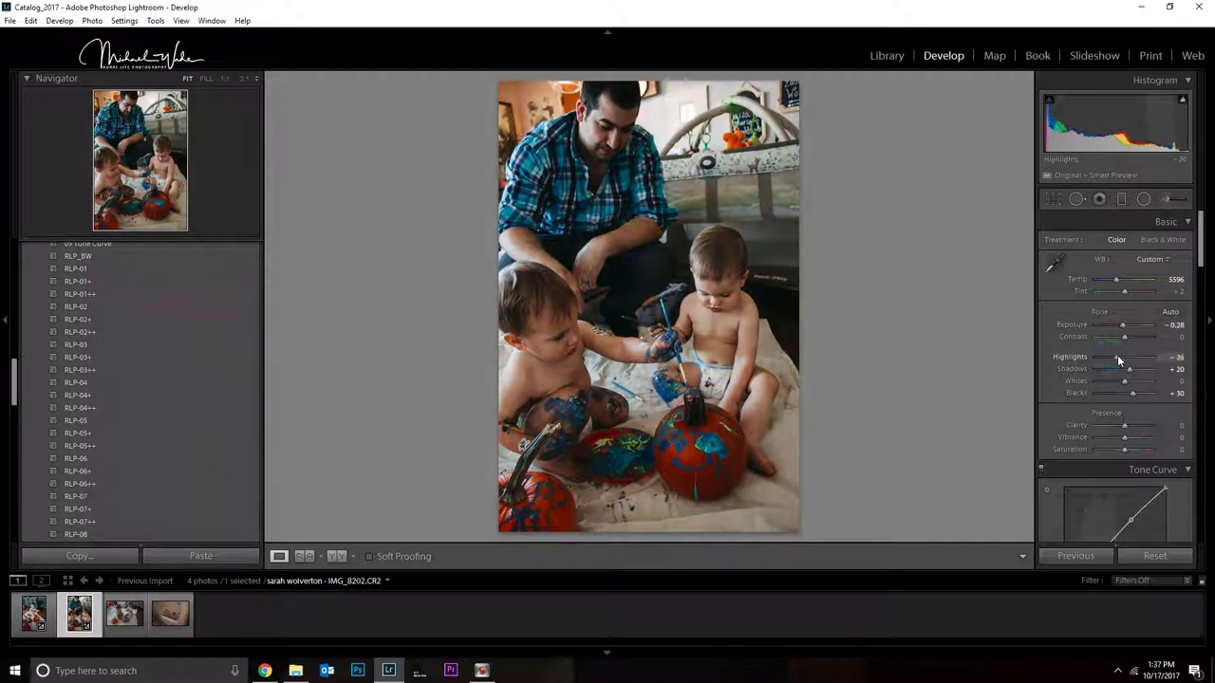
key("r")
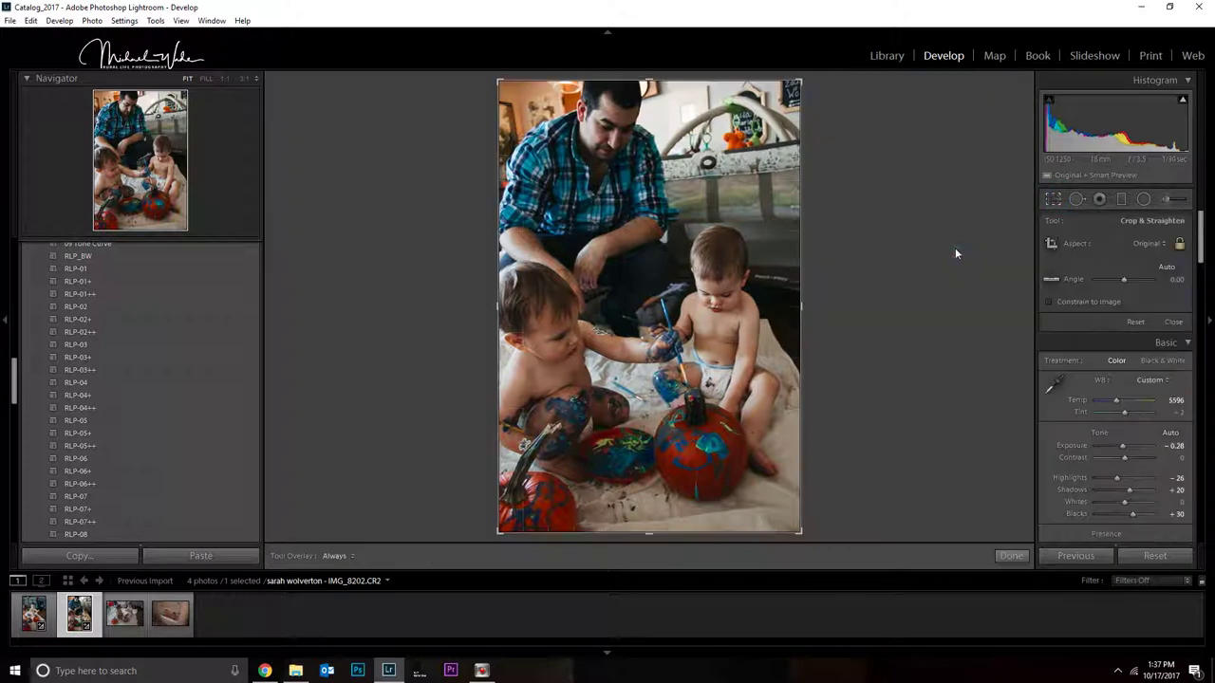
left_click_drag(955, 252, 964, 462)
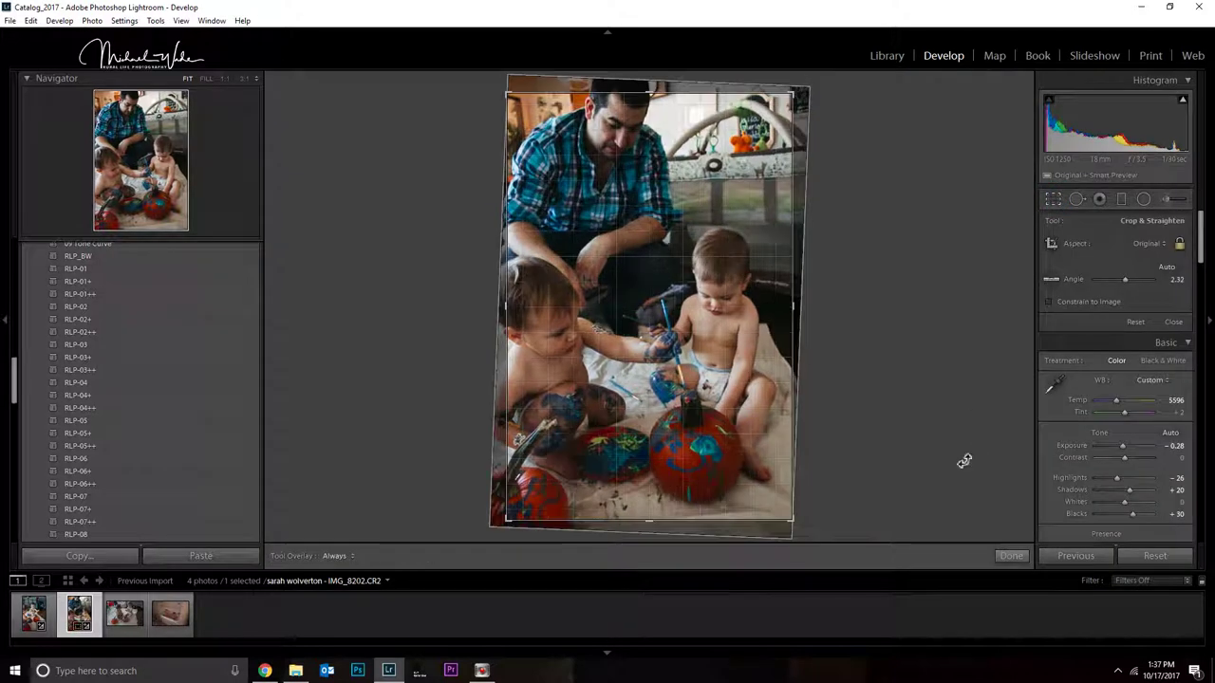
left_click(1012, 555)
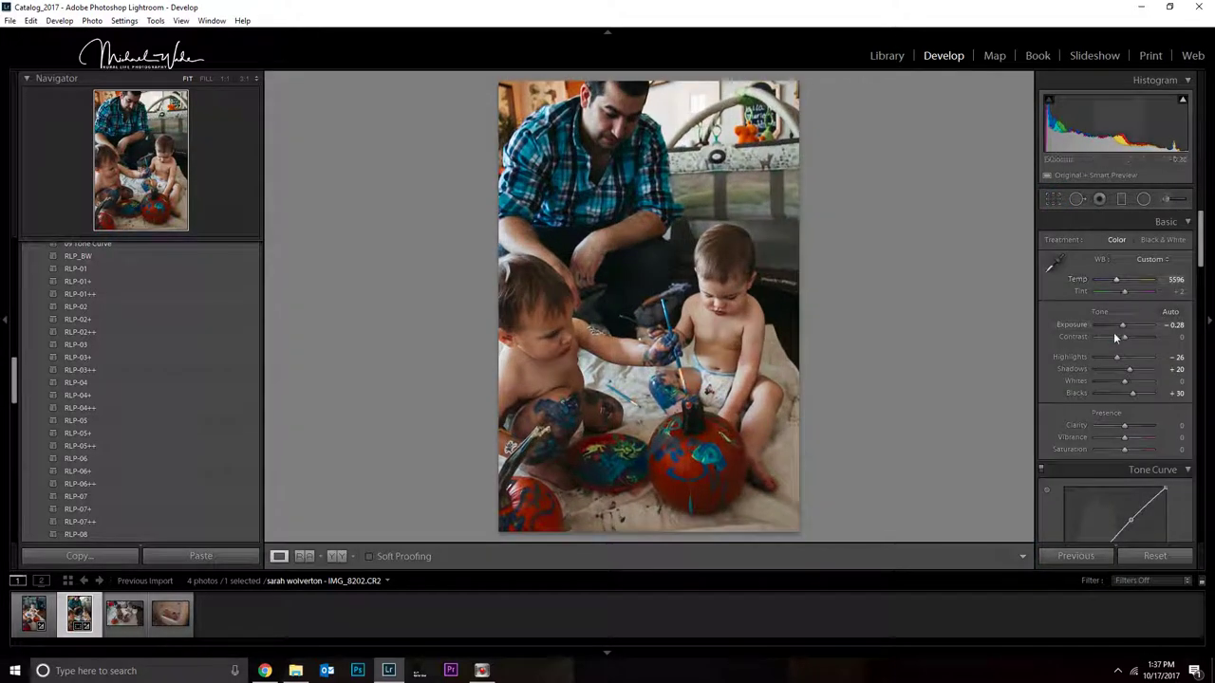
Add a little vibrance, raise Orange luminance to +16, lighten and mute the blues
left_click_drag(1124, 437, 1132, 444)
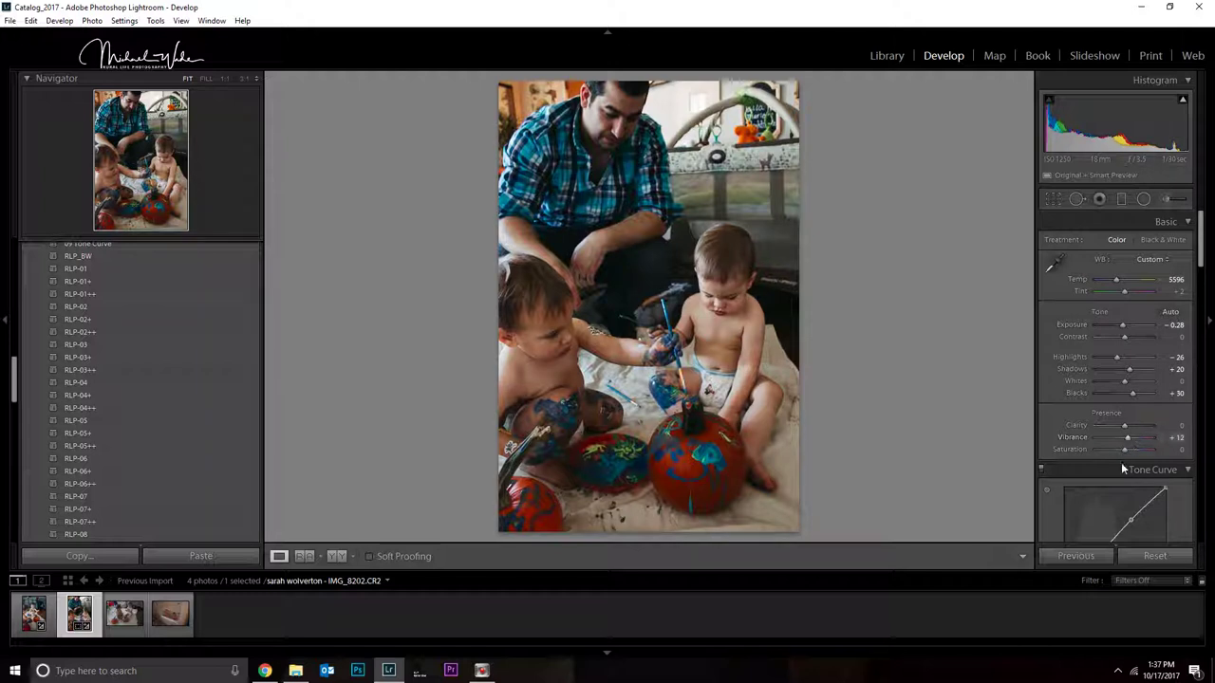
left_click_drag(1201, 249, 1200, 302)
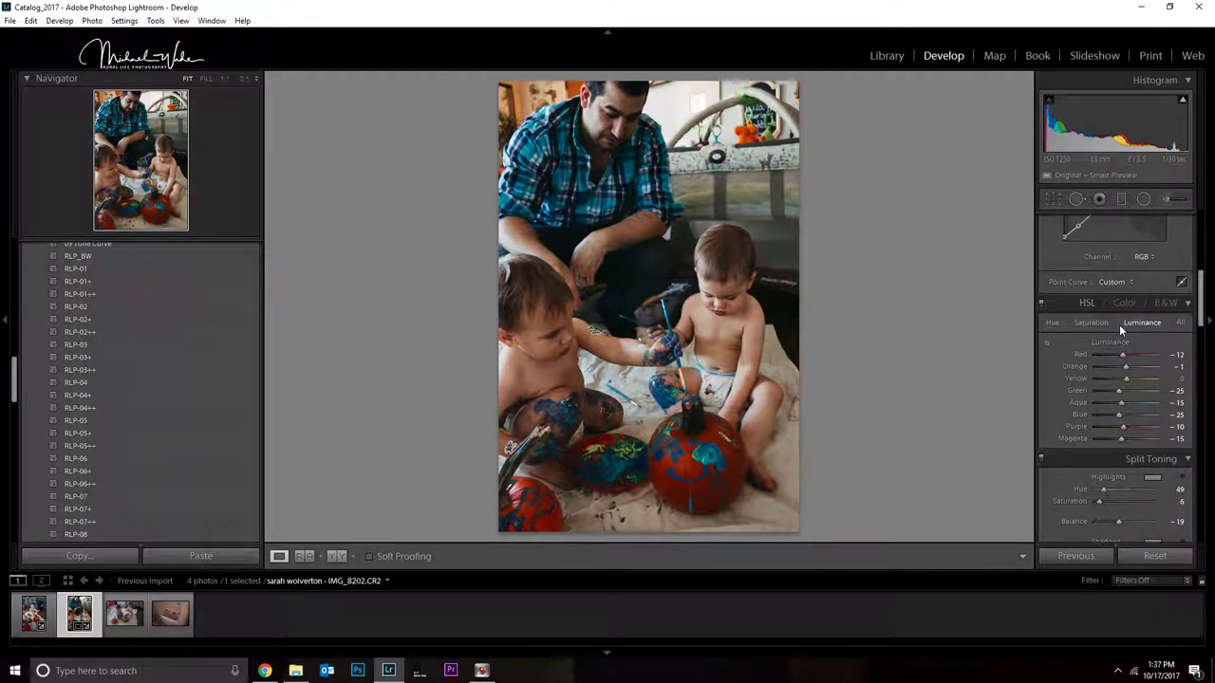
left_click_drag(1125, 365, 1130, 365)
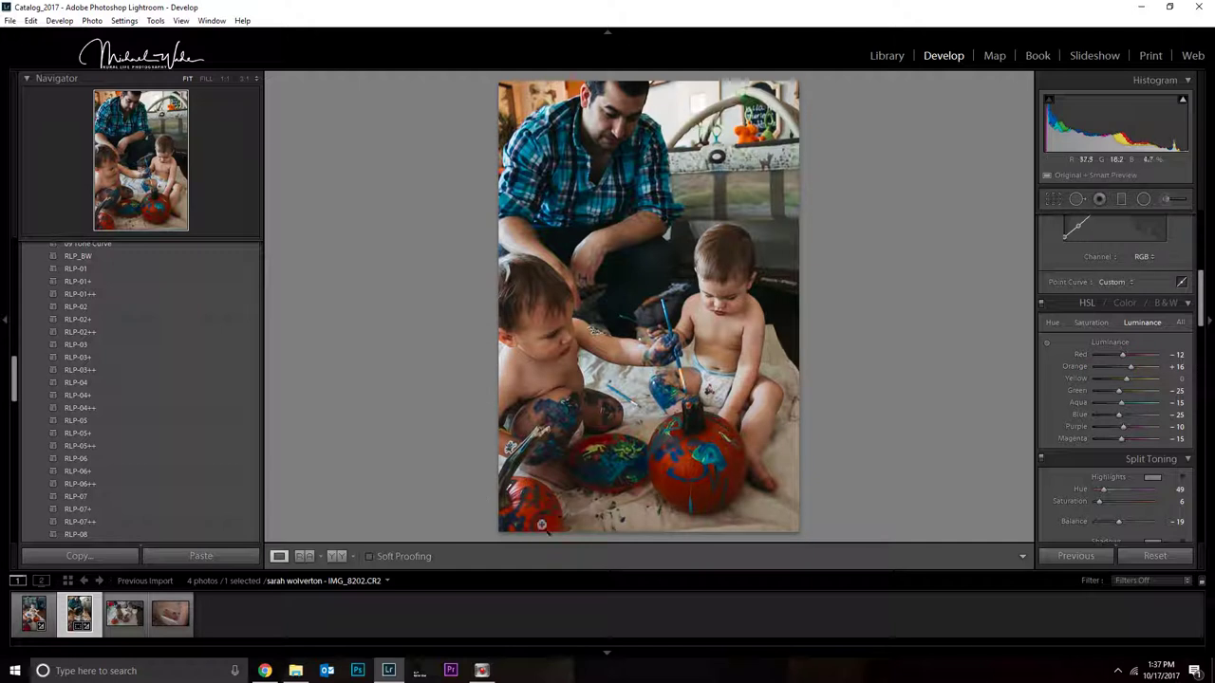
left_click_drag(1117, 415, 1121, 415)
left_click(1092, 325)
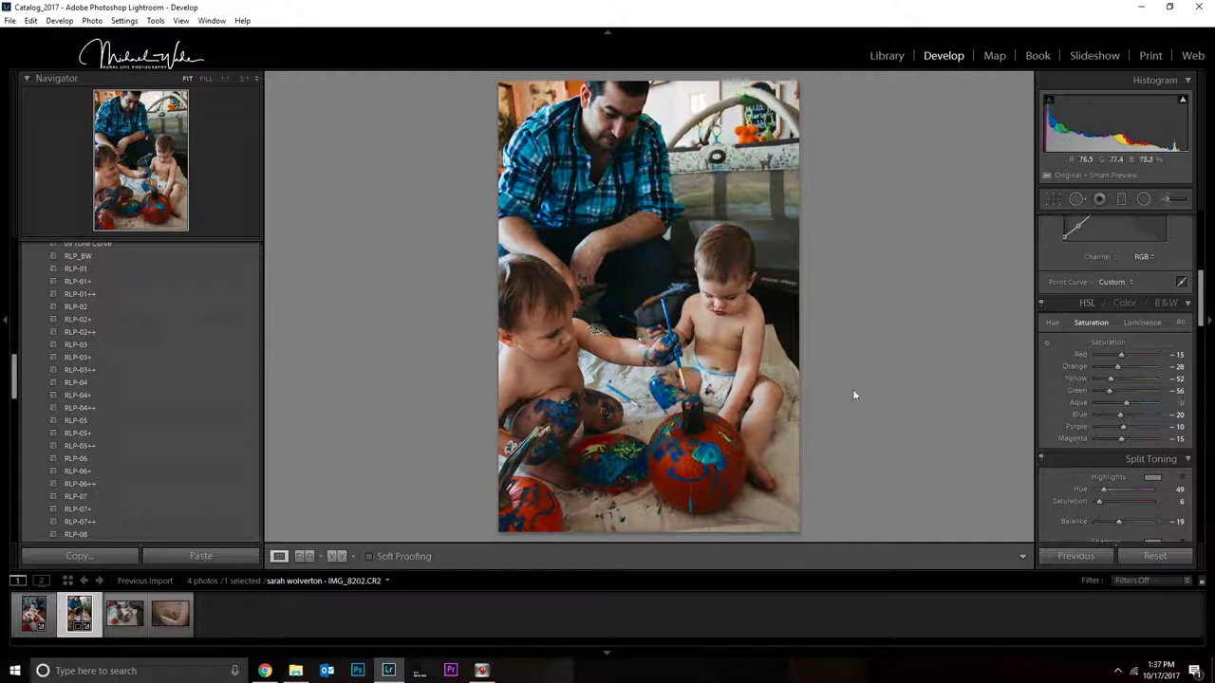
Raise HSL Red Luminance to +66
left_click(1125, 323)
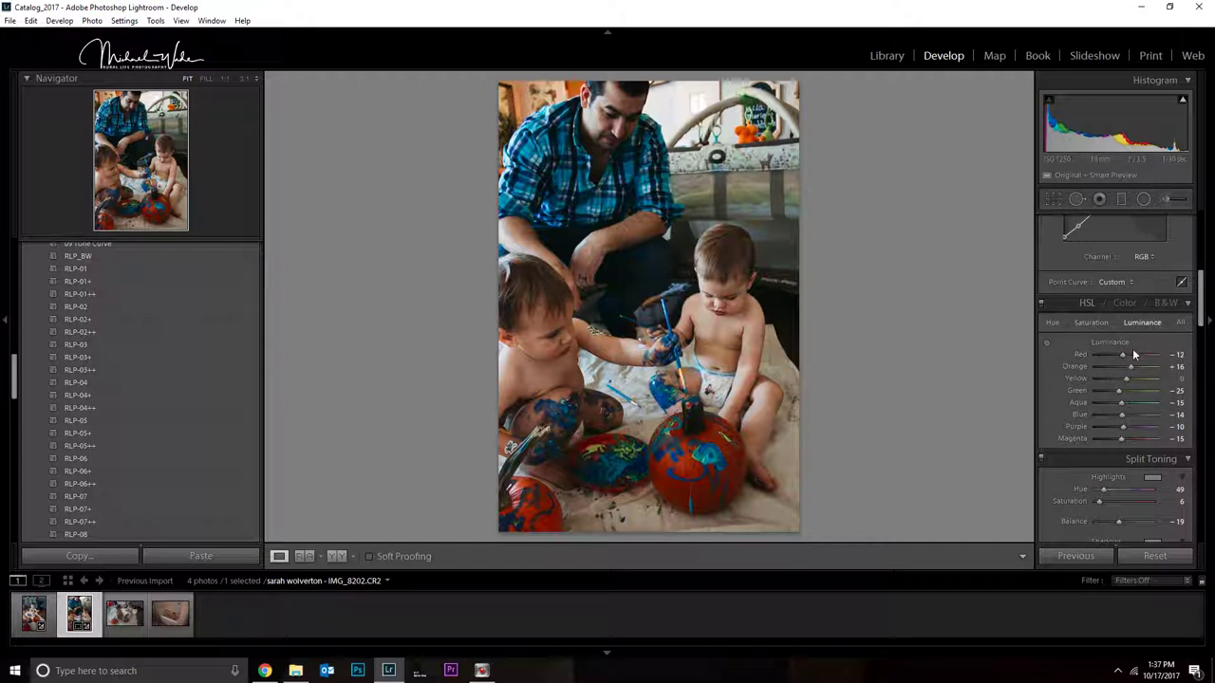
left_click_drag(1124, 357, 1129, 358)
left_click_drag(1078, 358, 1156, 371)
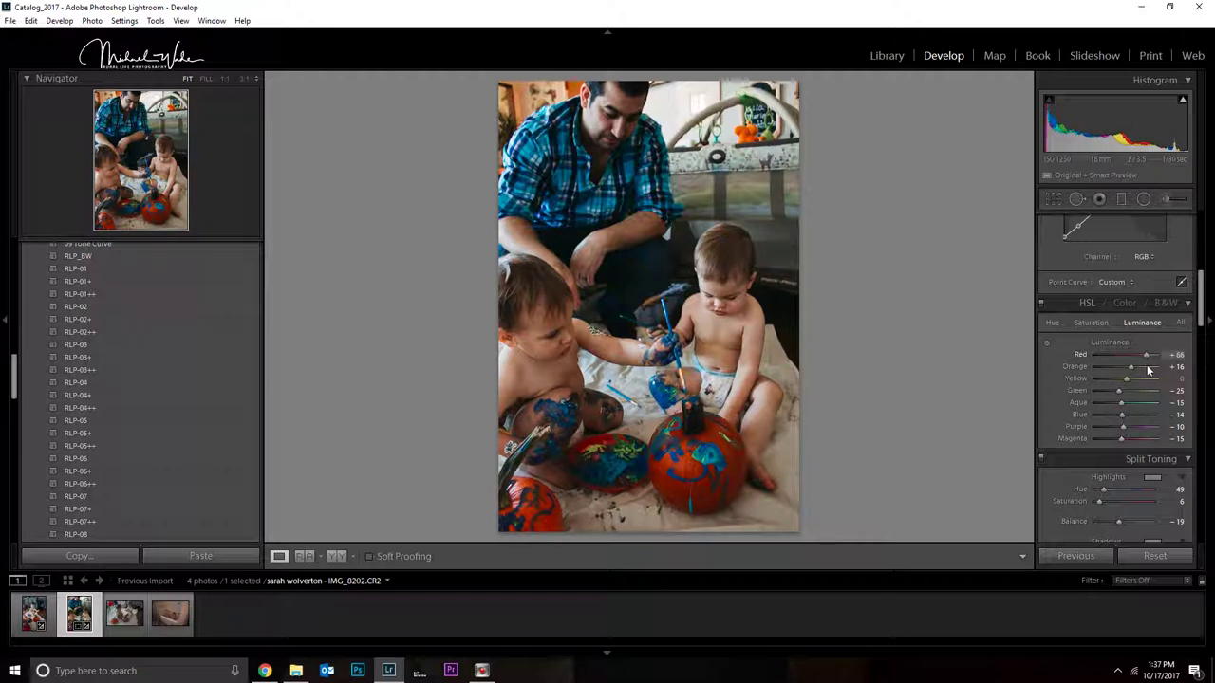
Open the third photo, IMG_8208, apply RLP-07+ and raise Exposure to +0.62
left_click(892, 61)
key("Right")
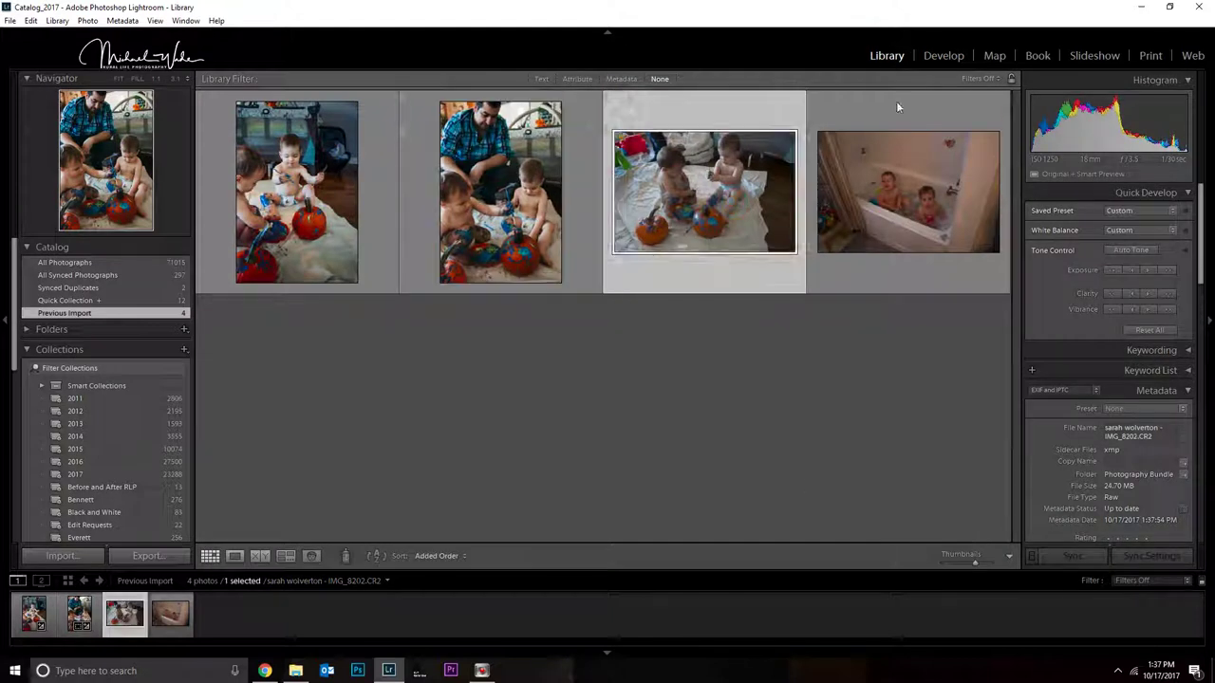
left_click(943, 55)
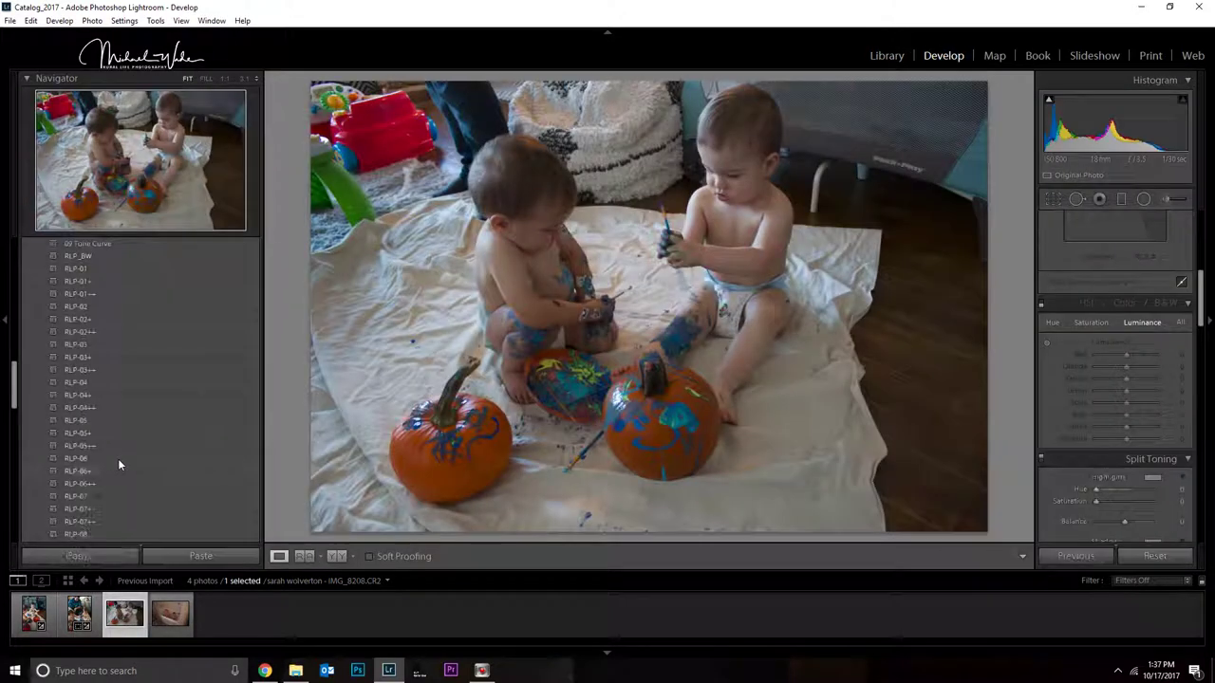
left_click(108, 510)
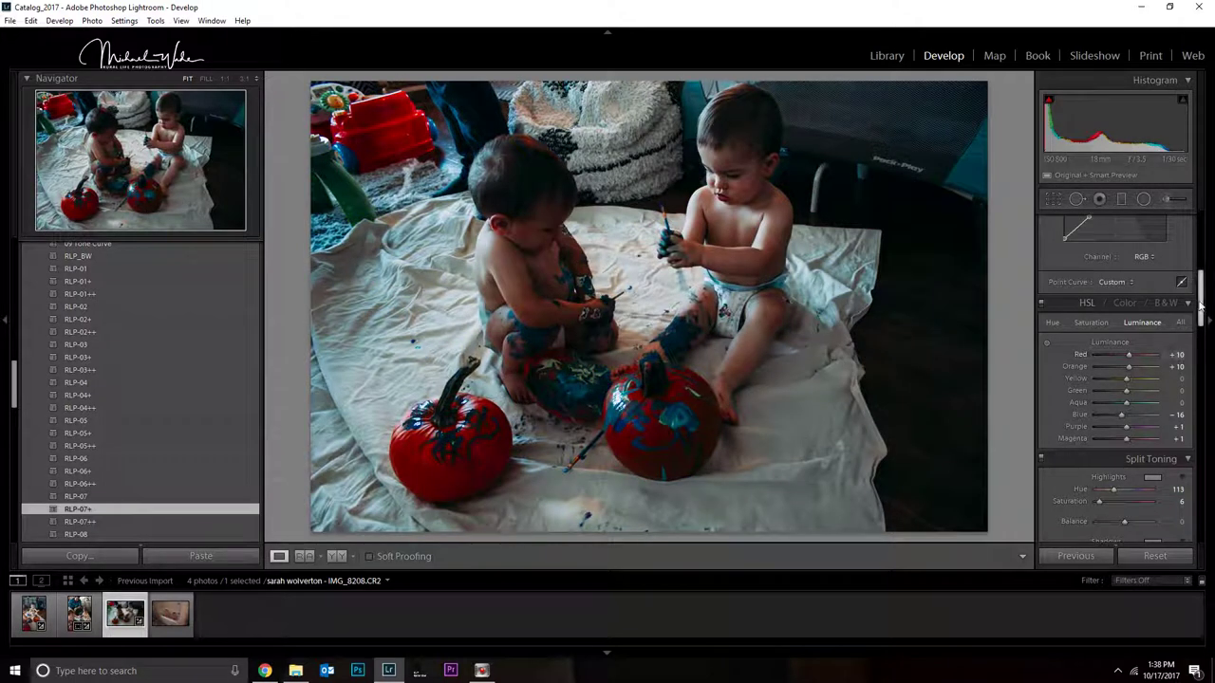
scroll(1139, 332, "up", 5)
left_click_drag(1124, 324, 1078, 368)
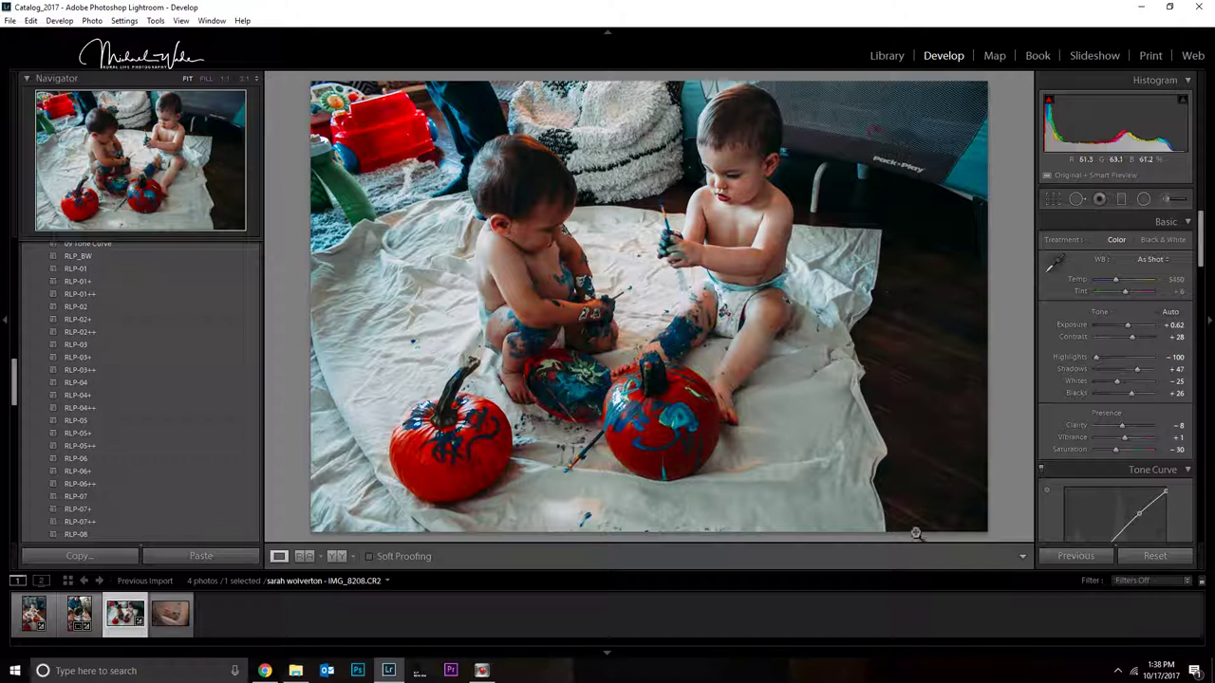
Shift the Red and Orange hues toward orange in the HSL Hue tab
left_click_drag(1201, 261, 1201, 320)
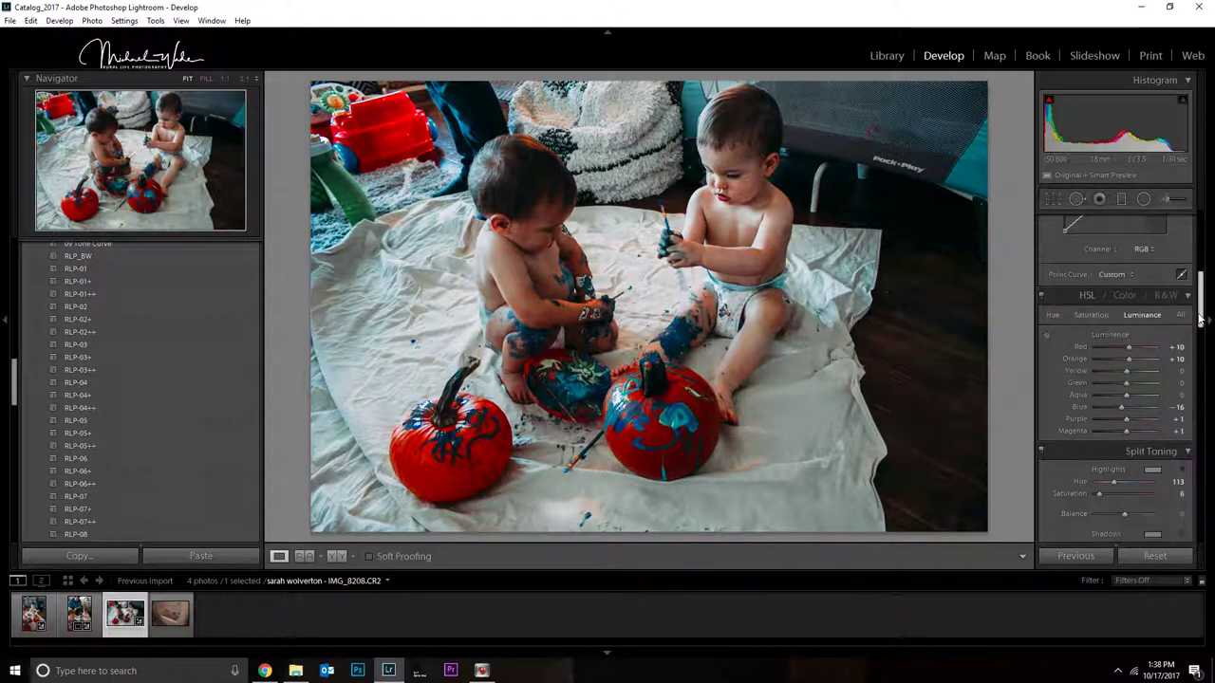
left_click(1053, 314)
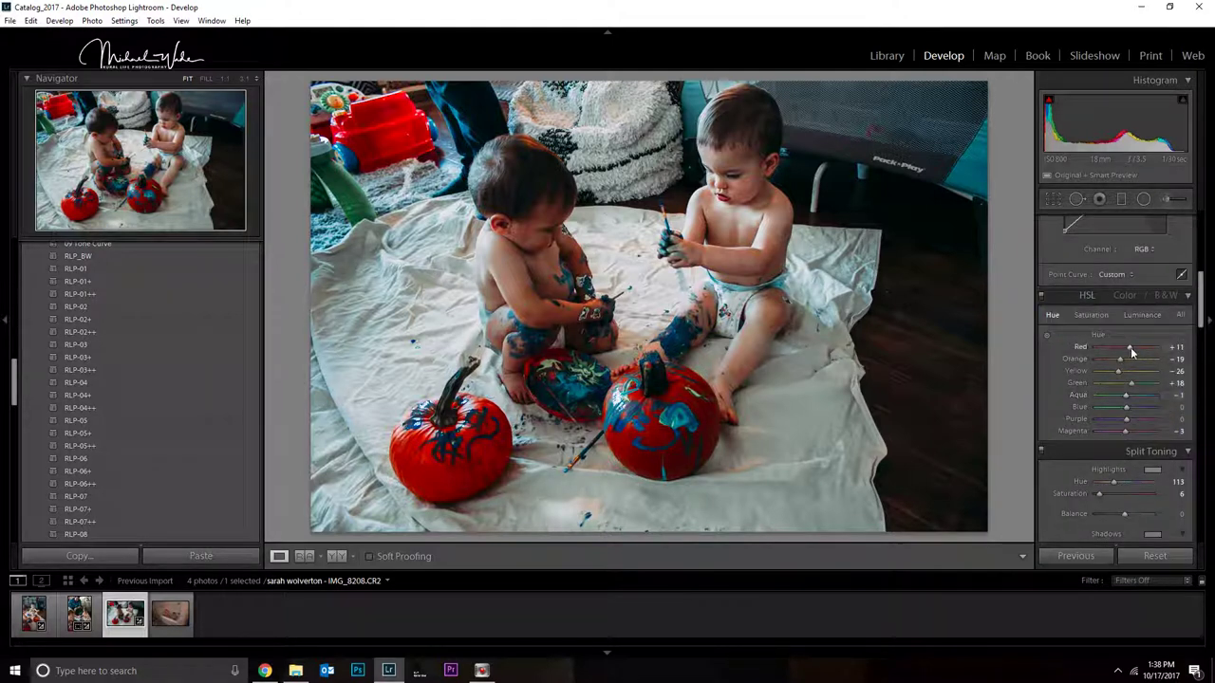
left_click_drag(1130, 348, 1150, 348)
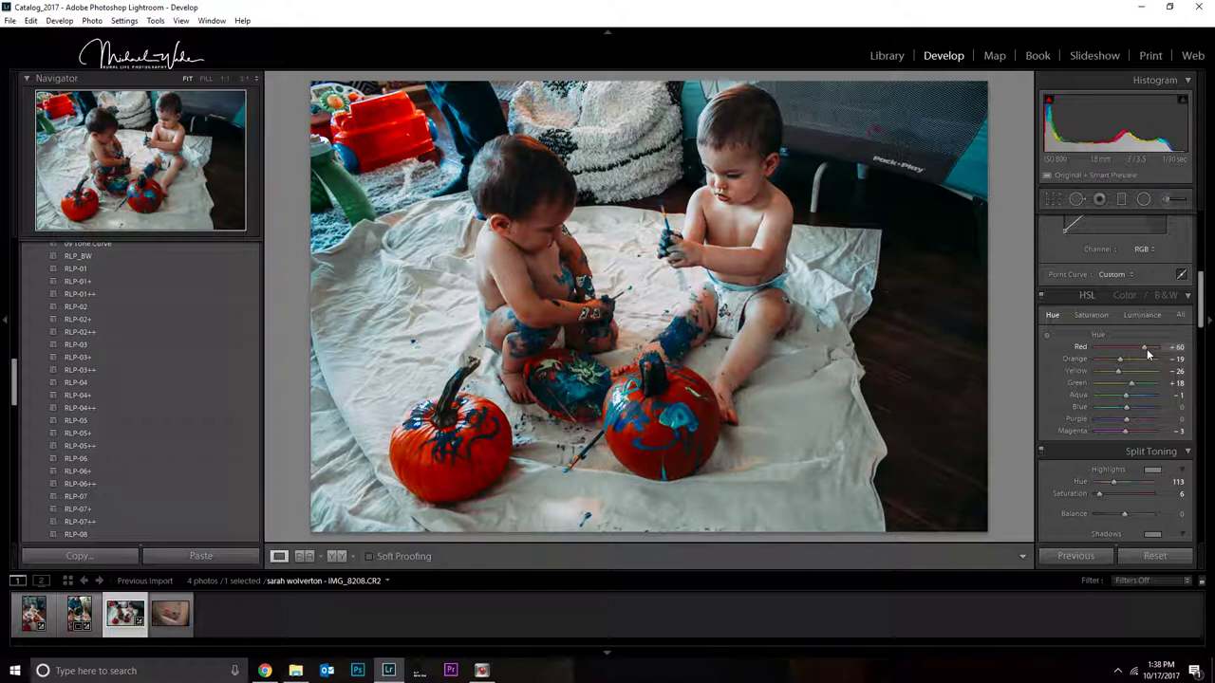
left_click(1099, 314)
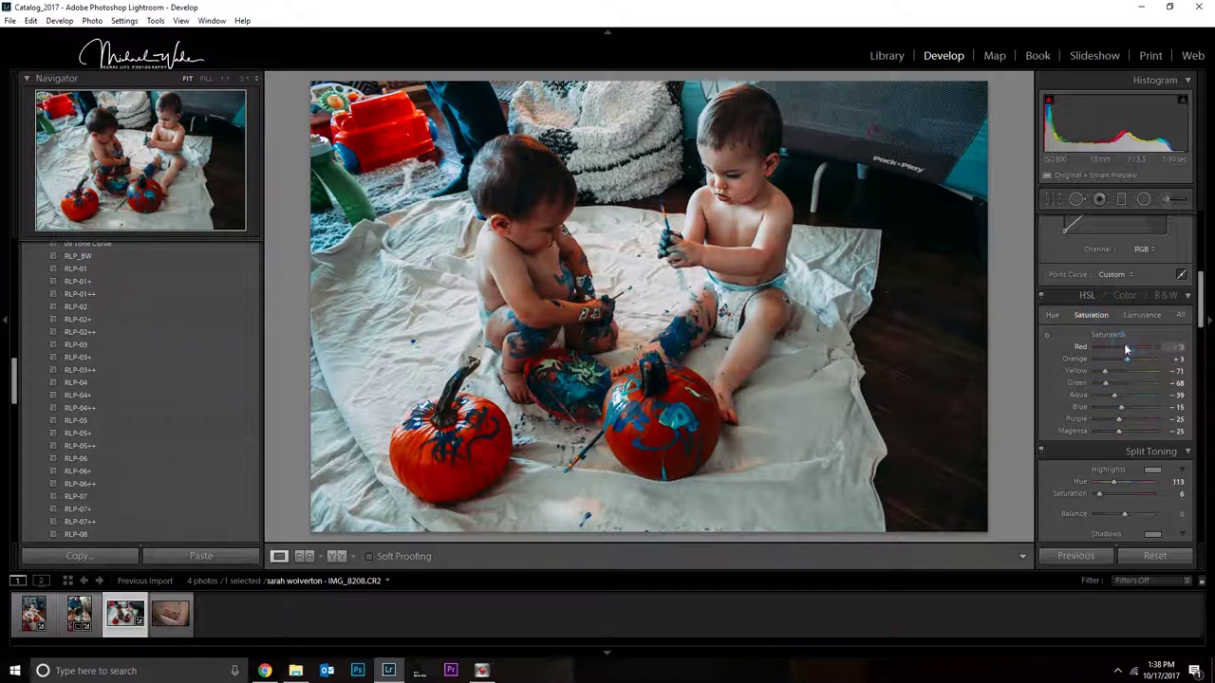
left_click(1057, 315)
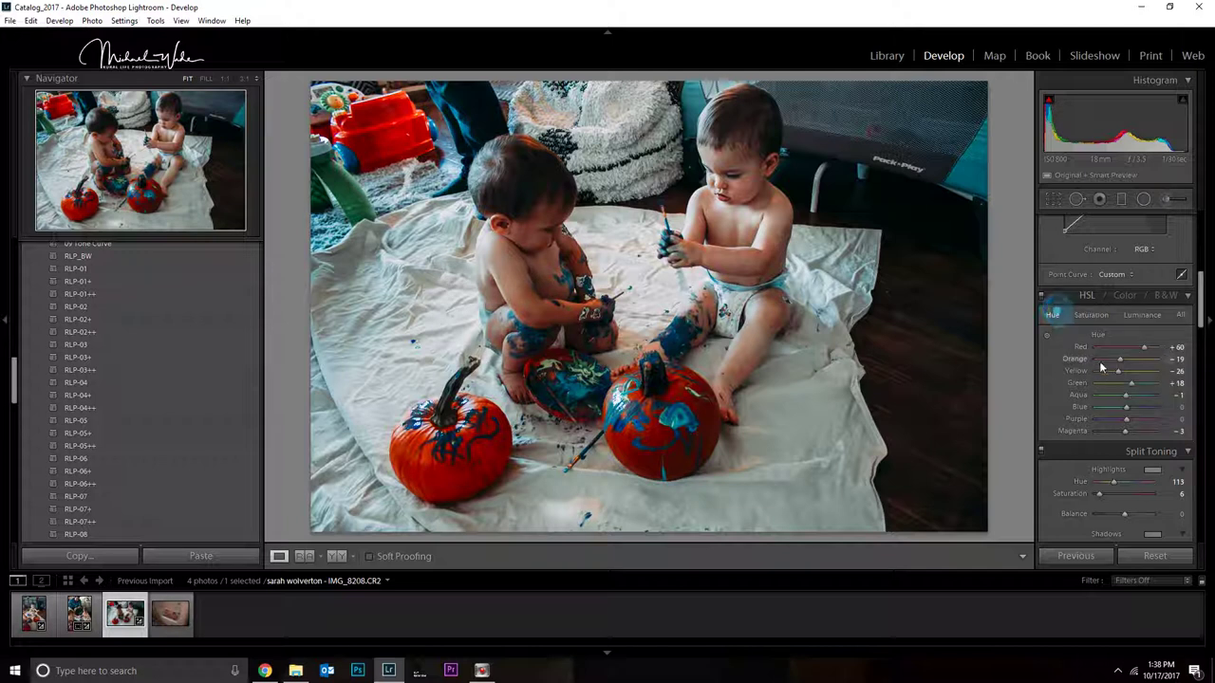
left_click_drag(1122, 358, 1128, 361)
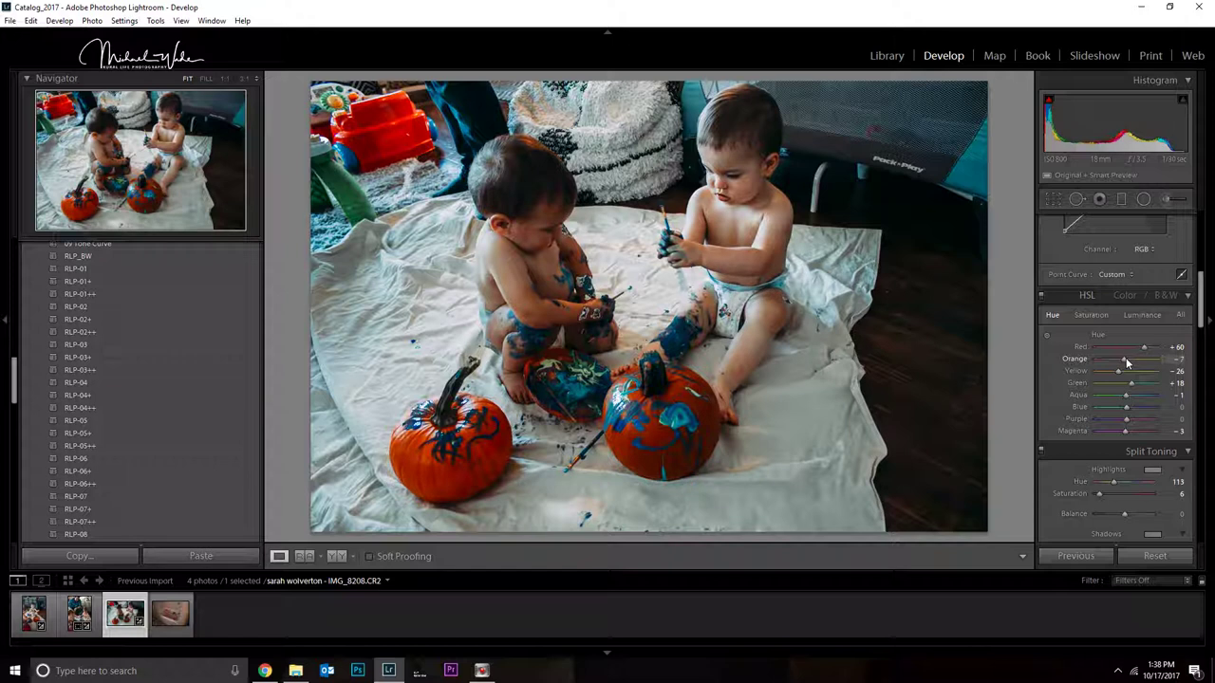
Fine-tune Orange saturation, set Orange Luminance to +20, and check the baby's face at 1:1
left_click(1091, 316)
left_click_drag(1128, 362, 1125, 364)
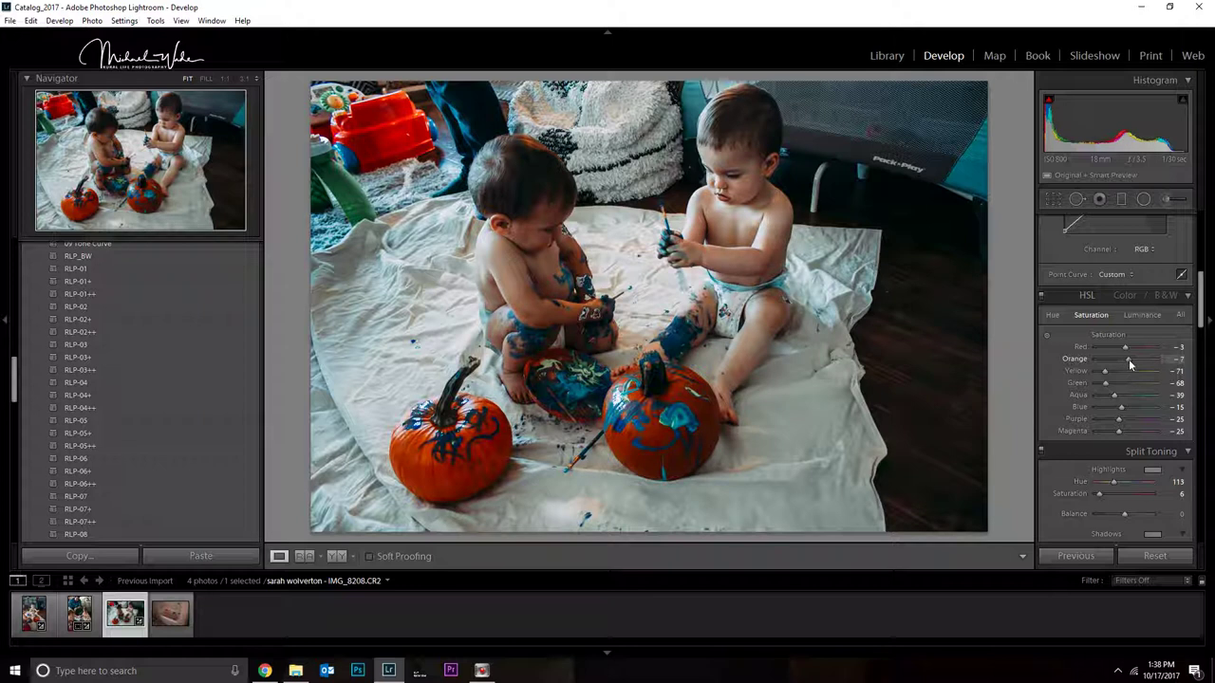
left_click_drag(1130, 362, 1131, 363)
left_click(1142, 318)
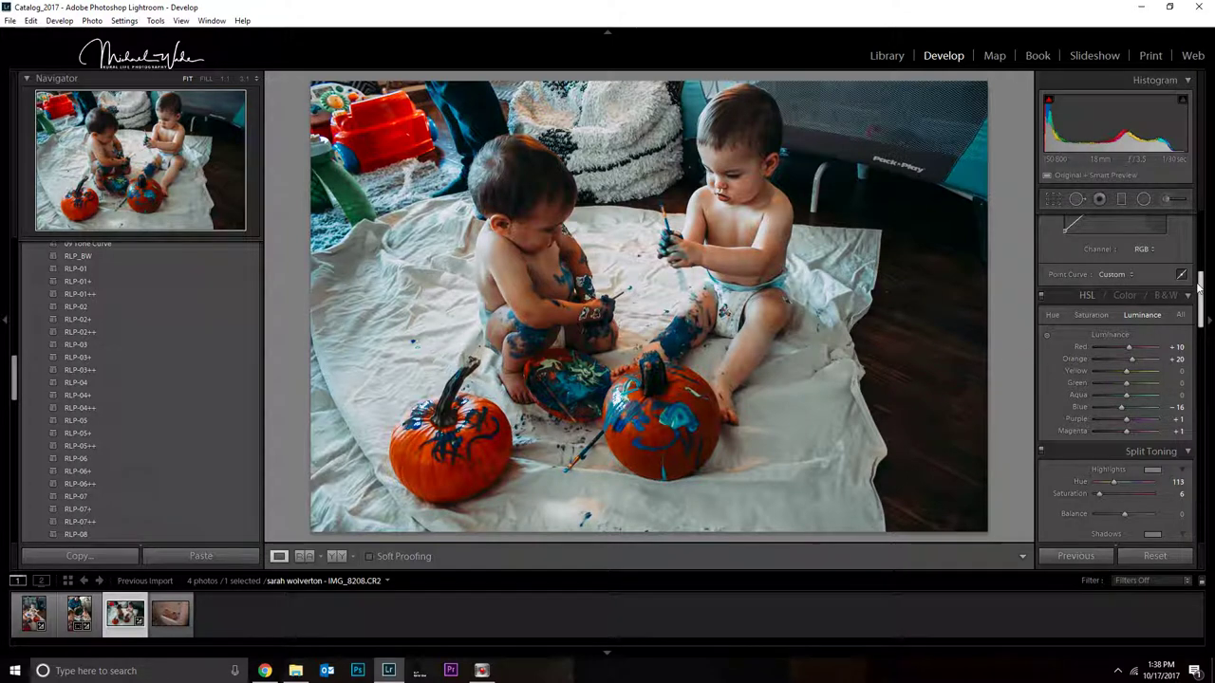
left_click_drag(1199, 284, 1085, 175)
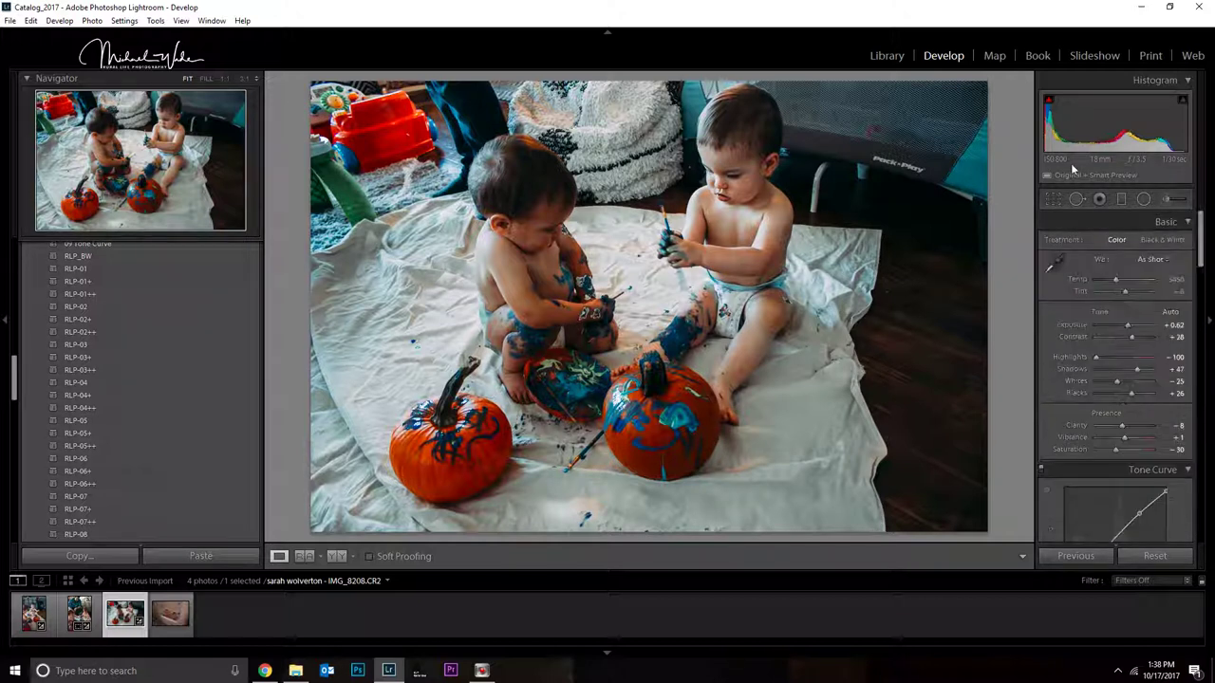
left_click(753, 197)
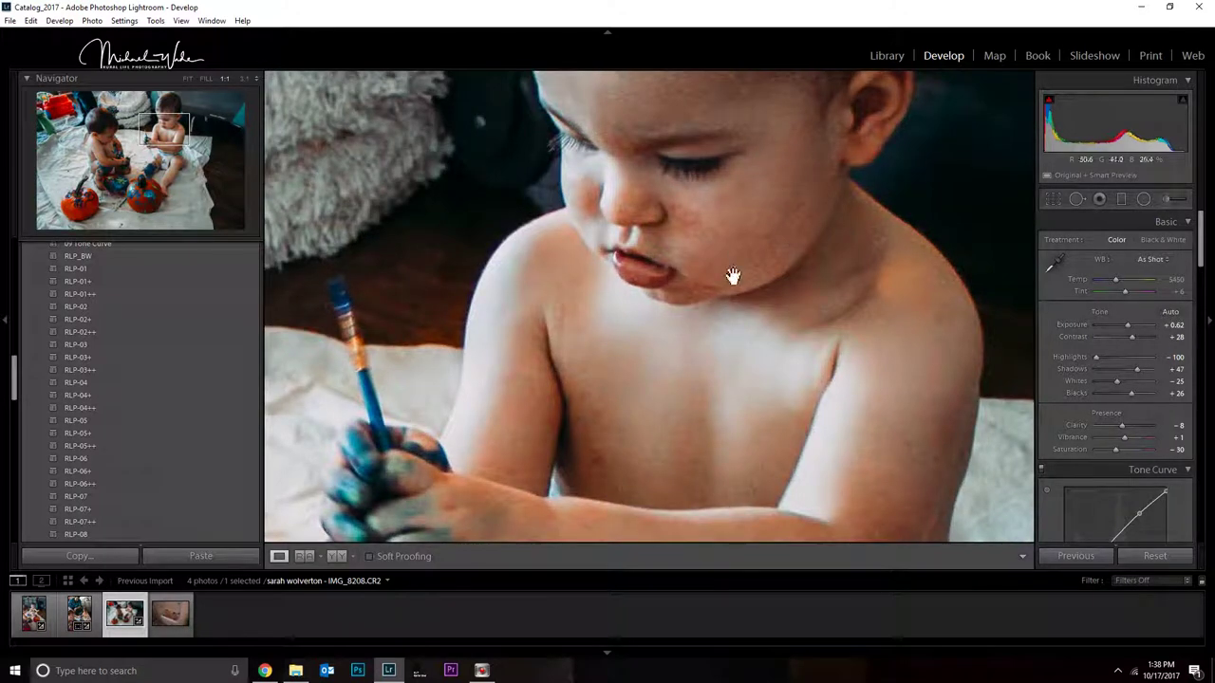
left_click(915, 370)
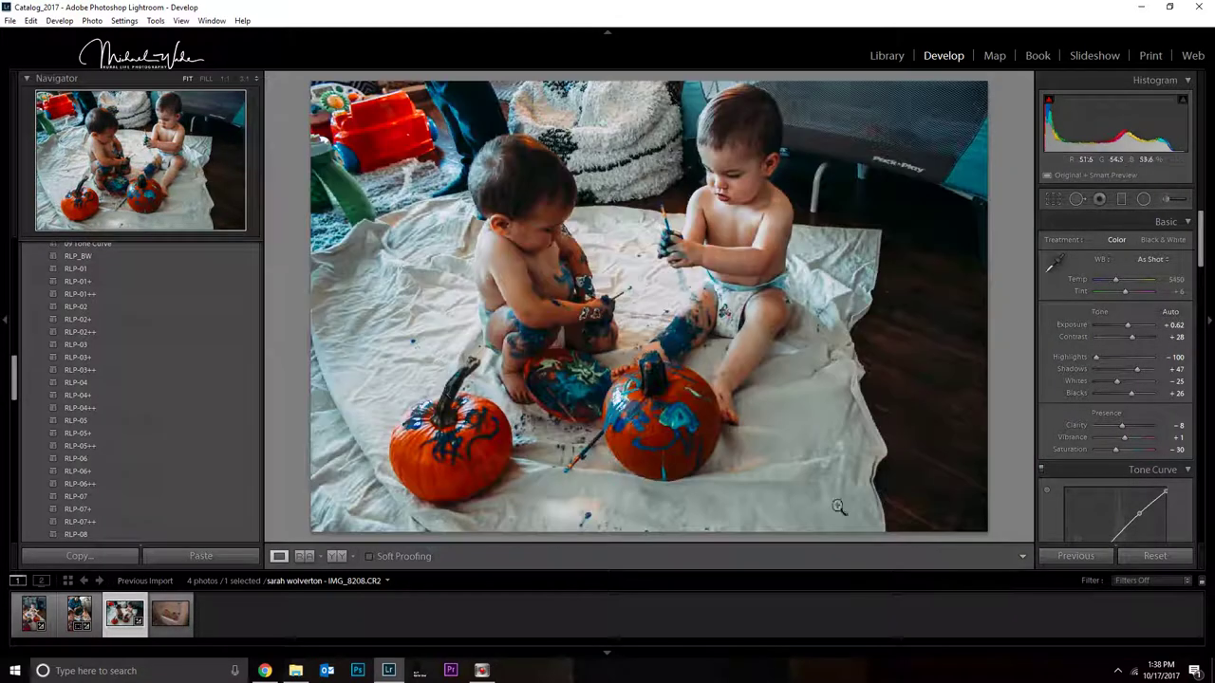
Select the bathtub photo IMG_8236 in the Library grid and open it in Develop
left_click(887, 56)
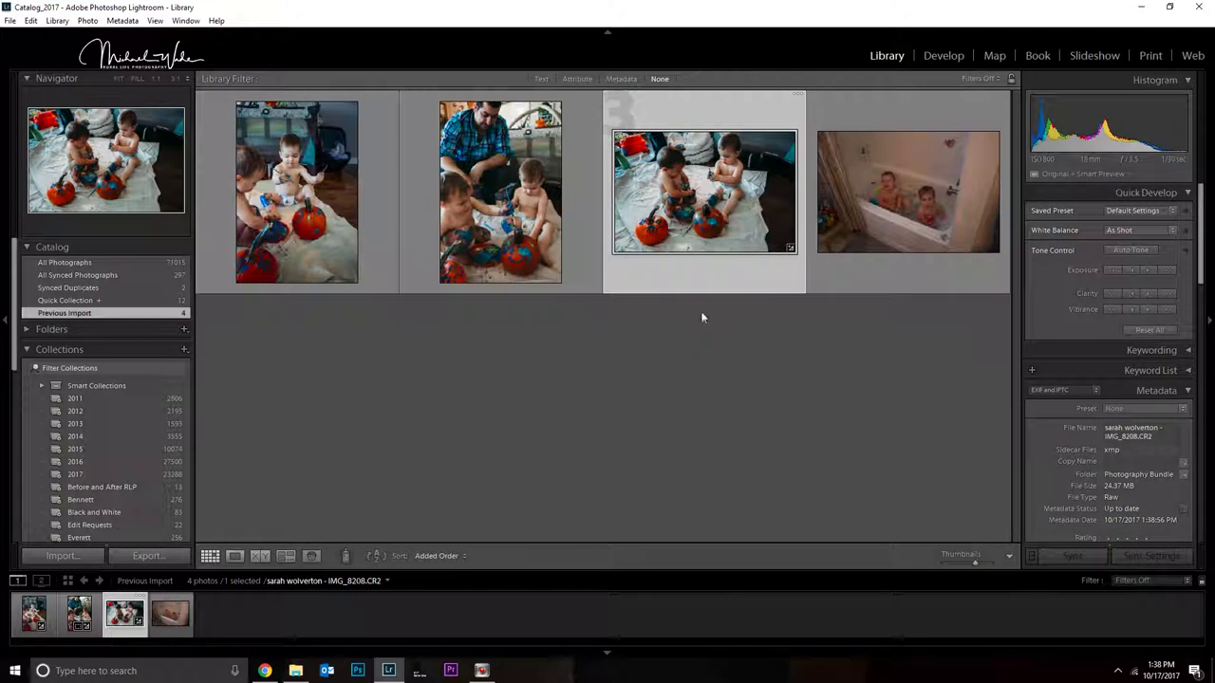
left_click(881, 182)
left_click(943, 56)
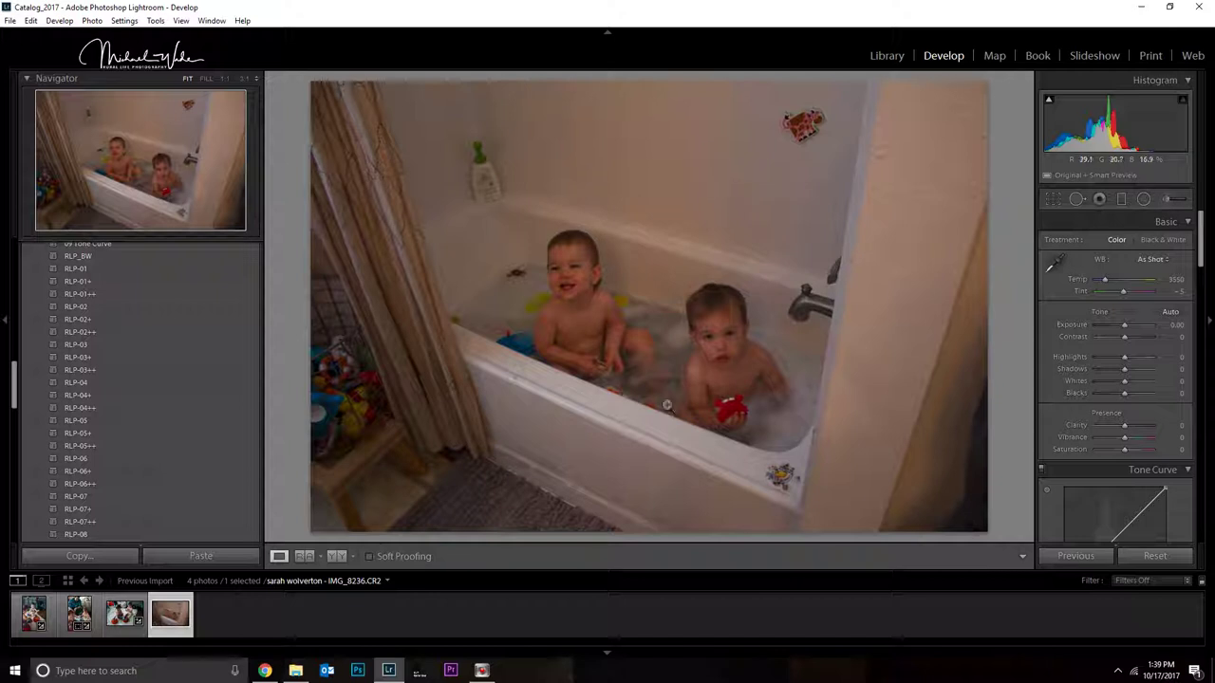
Try the RLP-05+ and RLP-03+ presets, then settle on RLP-03++
left_click(208, 436)
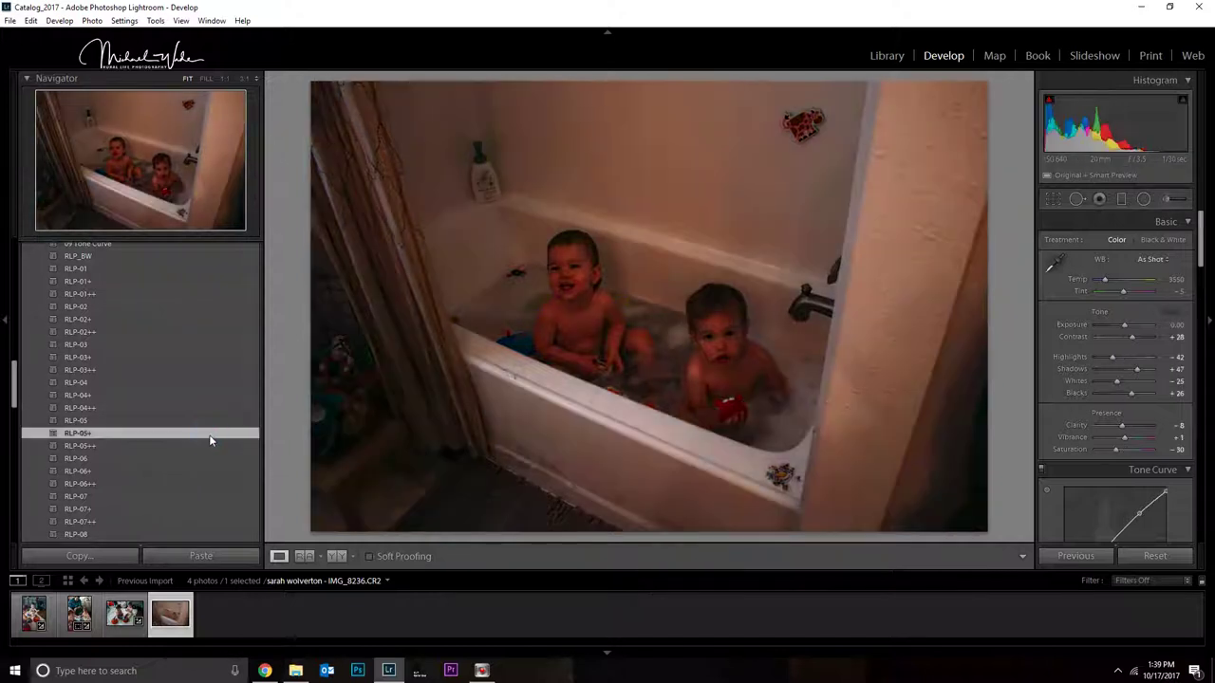
left_click(119, 358)
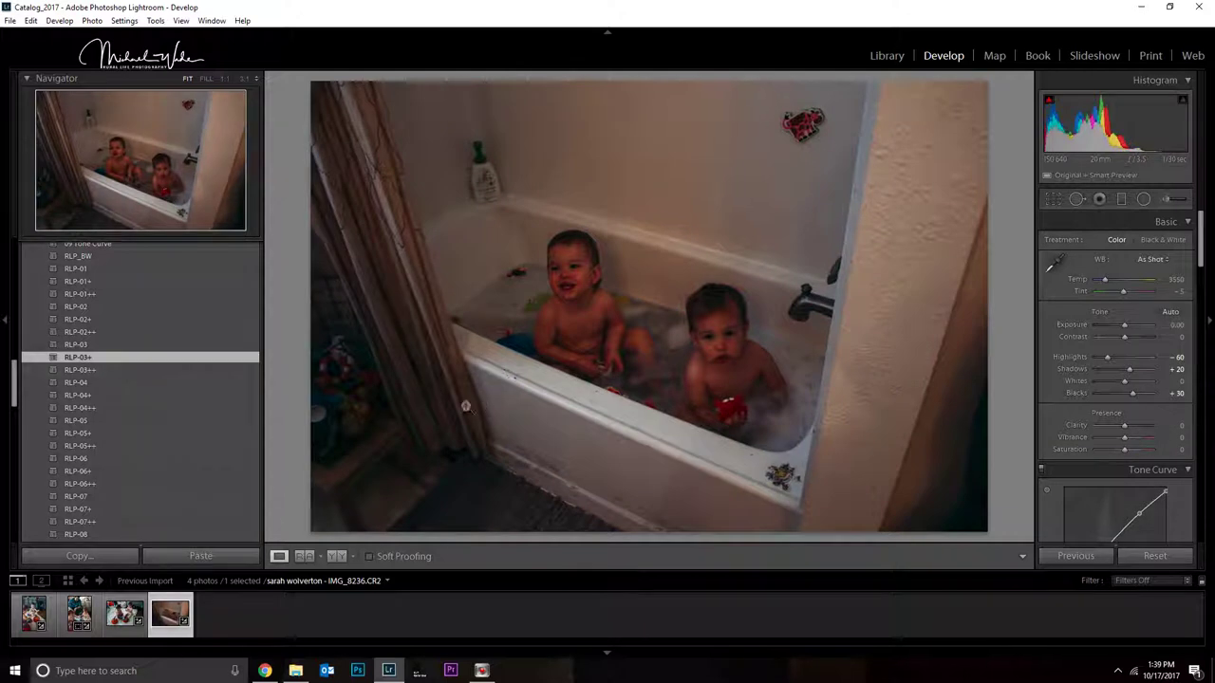
left_click(128, 369)
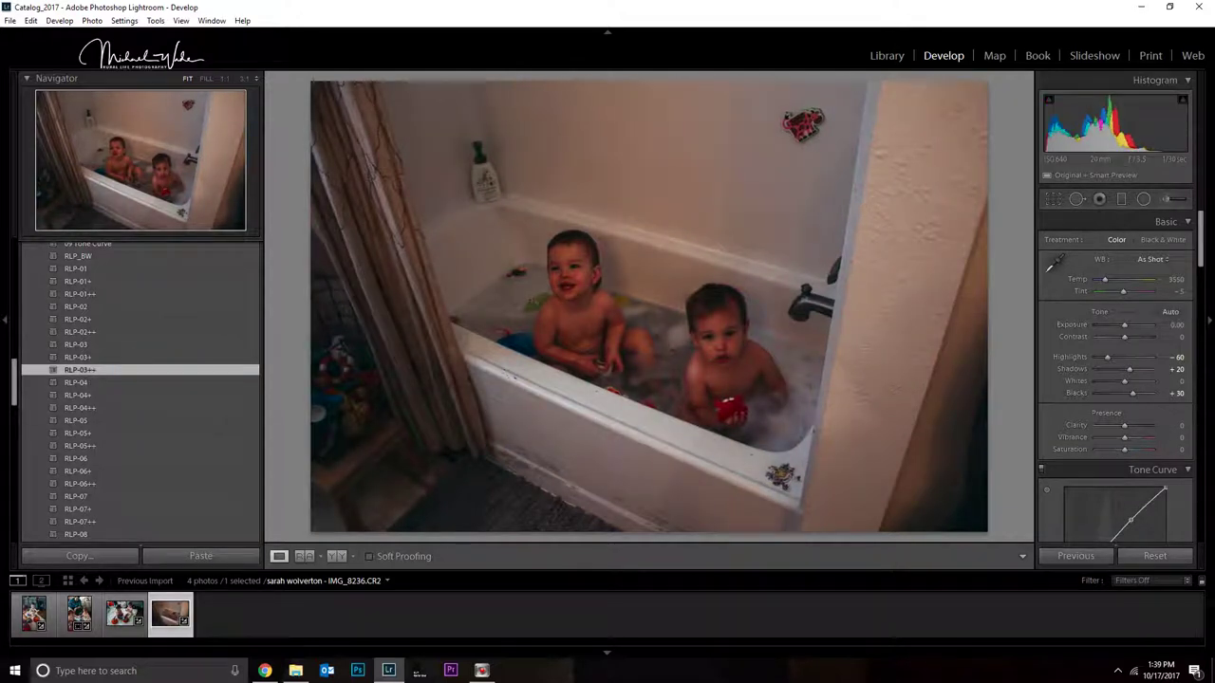
Raise exposure to +0.84, pull highlights to -73, and warm the white balance slightly
left_click(1129, 326)
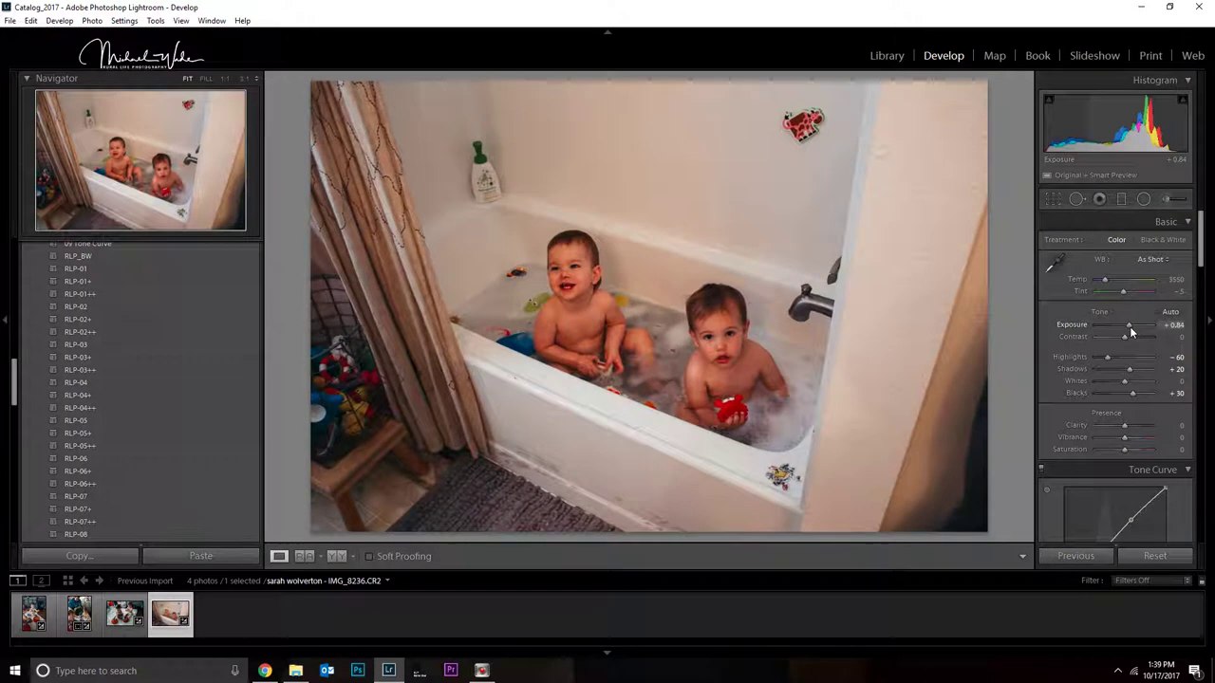
left_click_drag(1107, 357, 1103, 357)
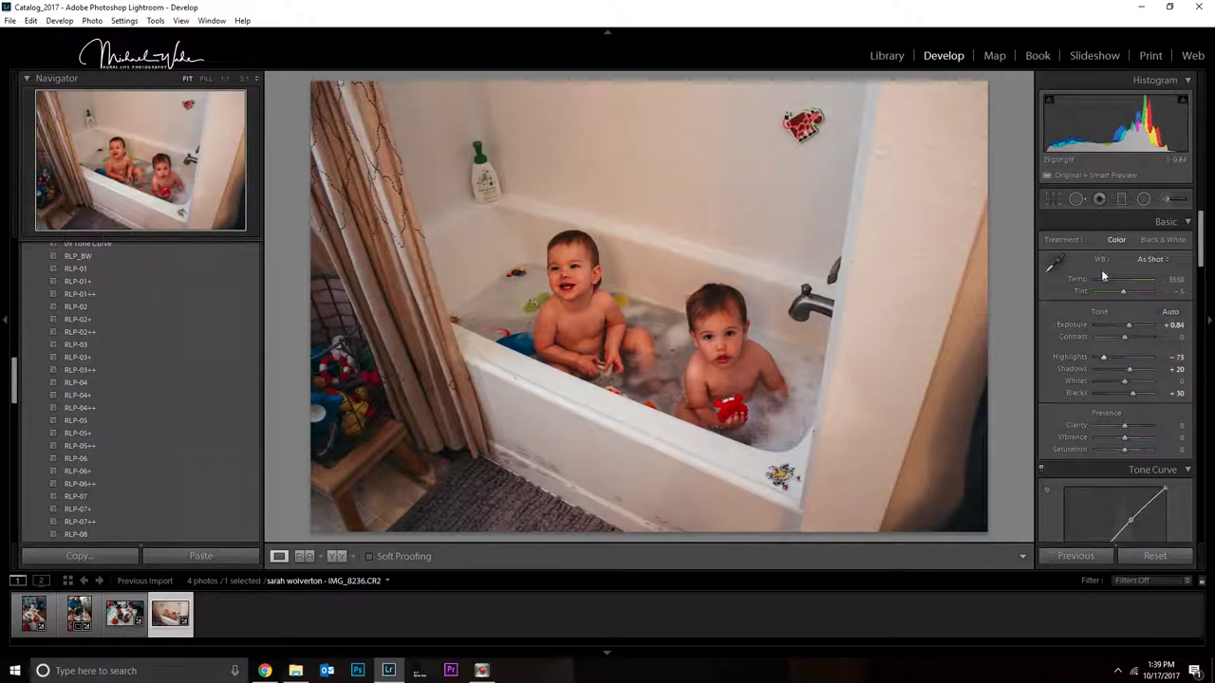
left_click_drag(1106, 282, 1106, 282)
left_click_drag(1203, 217, 1204, 260)
In HSL Luminance, brighten Orange to +12 to lift the skin tones
left_click(1091, 437)
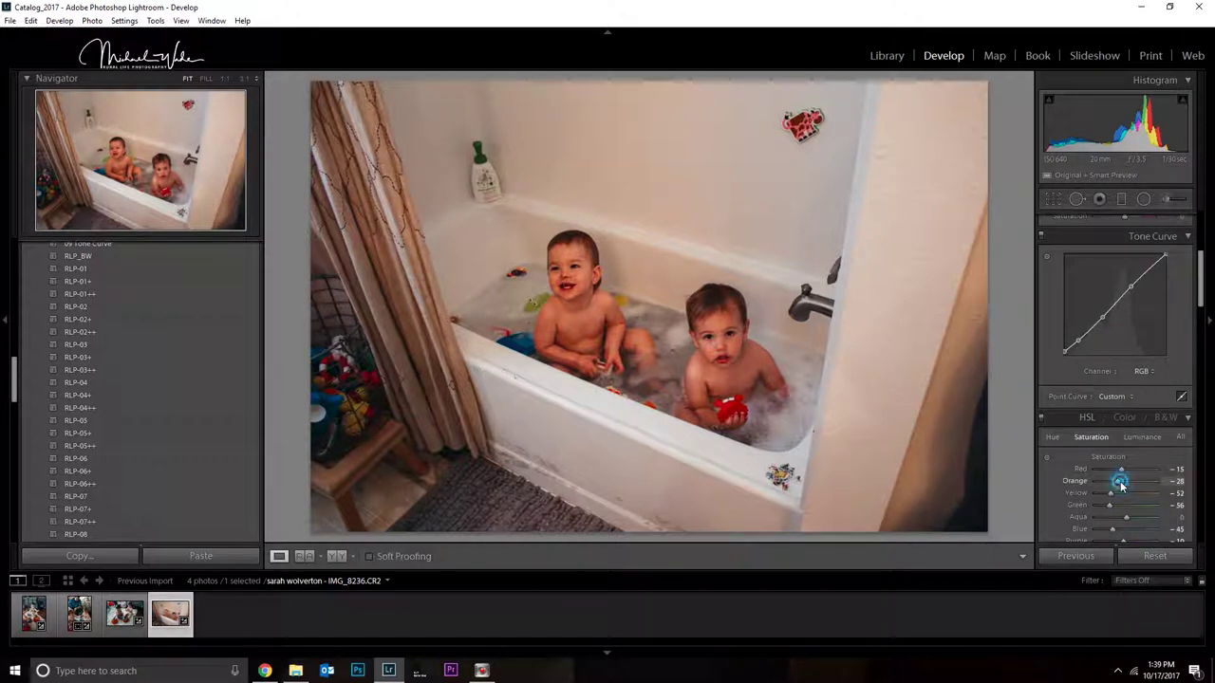
left_click(1144, 436)
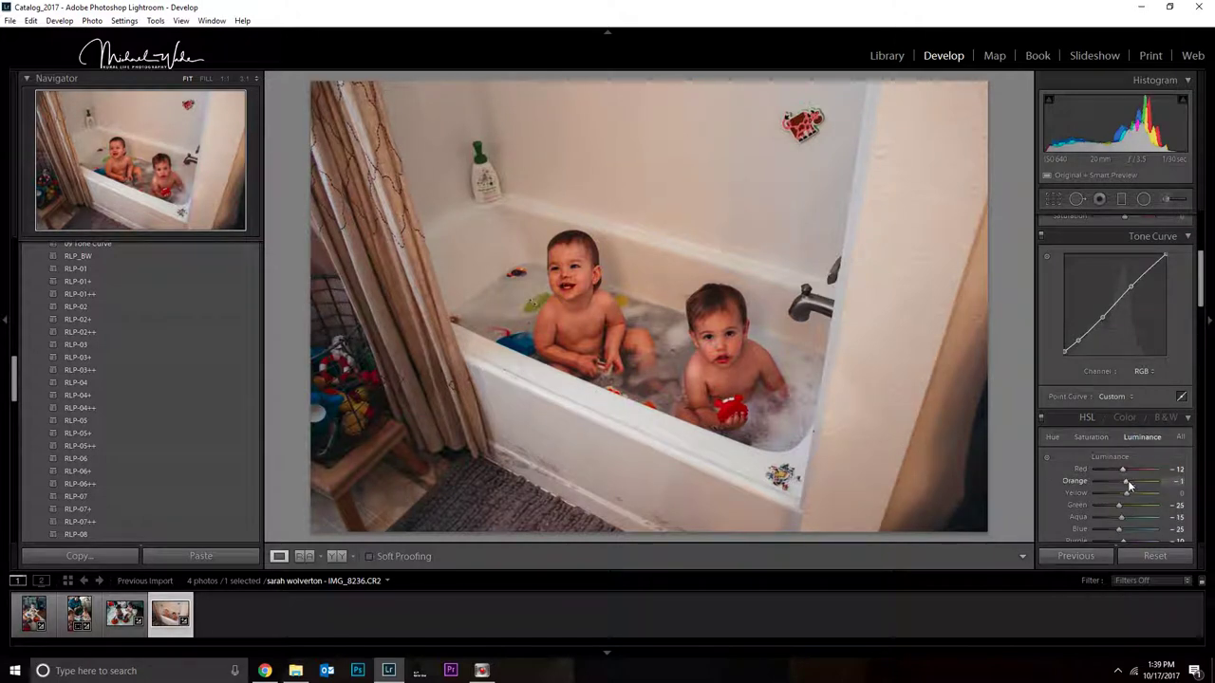
left_click_drag(1128, 481, 1128, 473)
left_click(1122, 472)
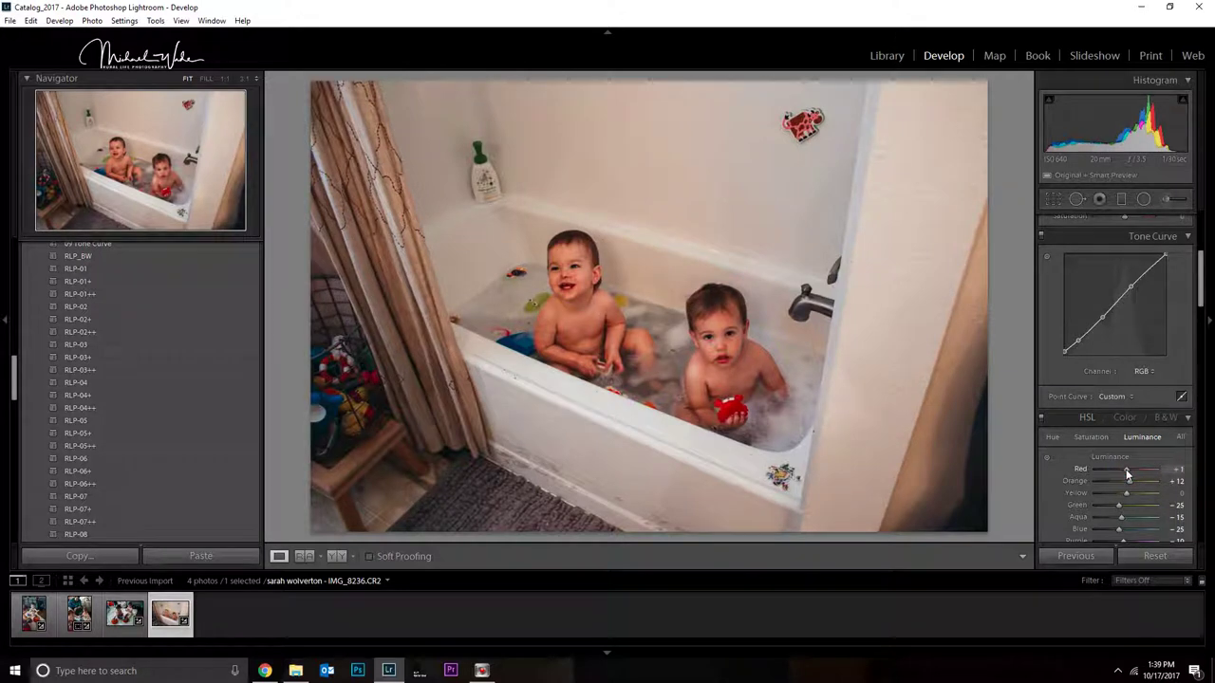
scroll(1208, 322, "down", 3)
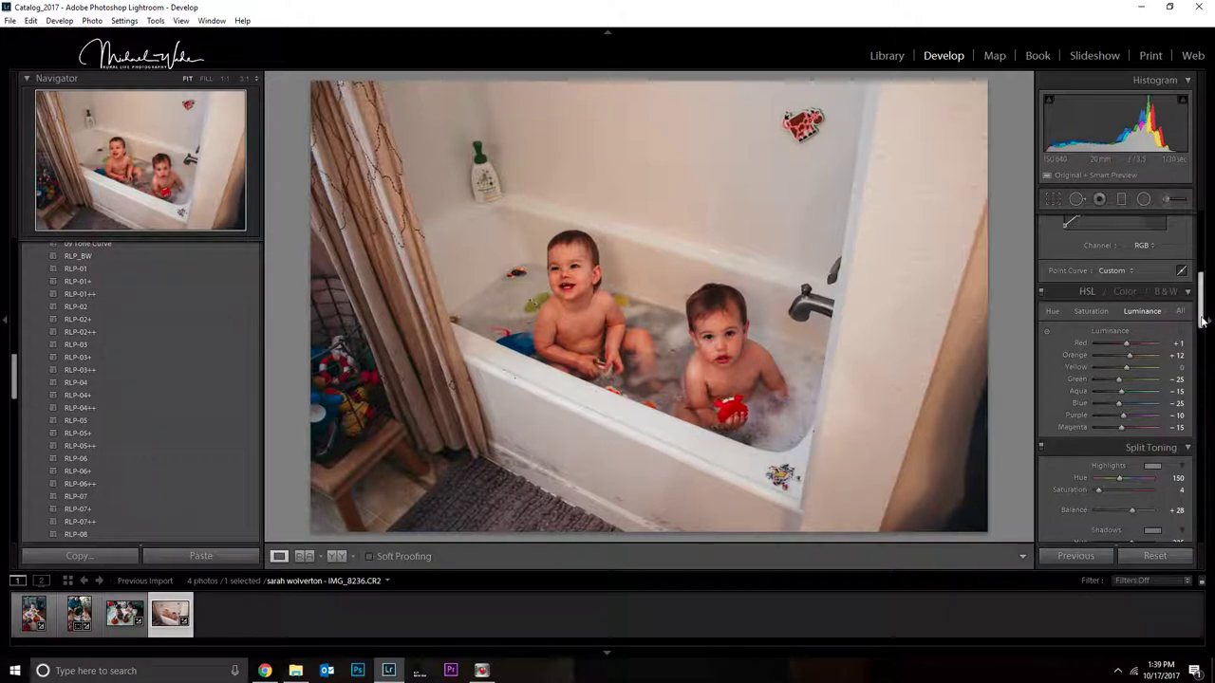
Reset Grain Amount to remove the film grain from the bath photo
left_click_drag(1202, 321, 1201, 518)
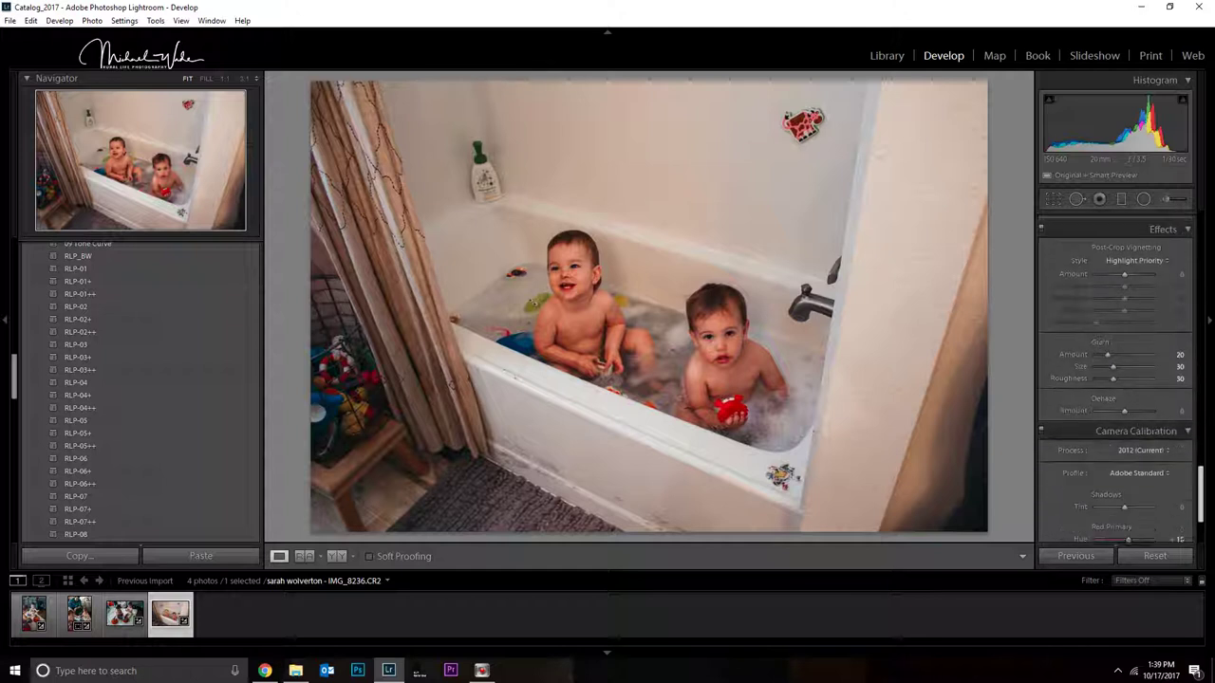
double_click(1107, 354)
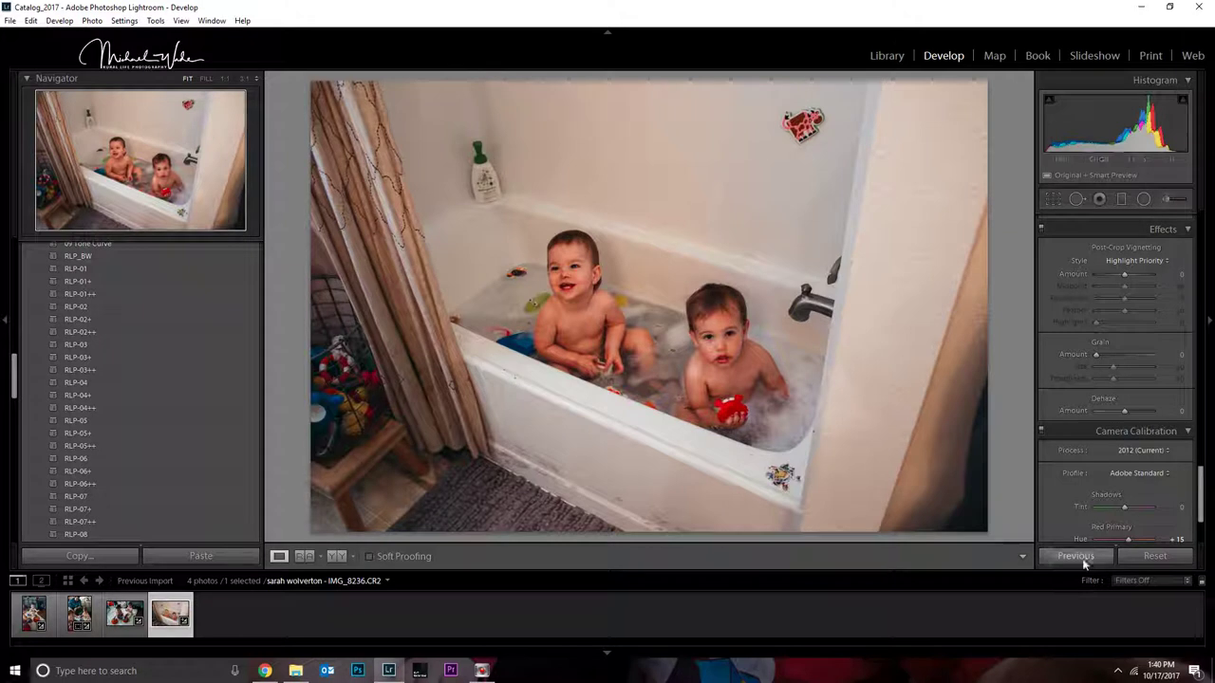
left_click(886, 56)
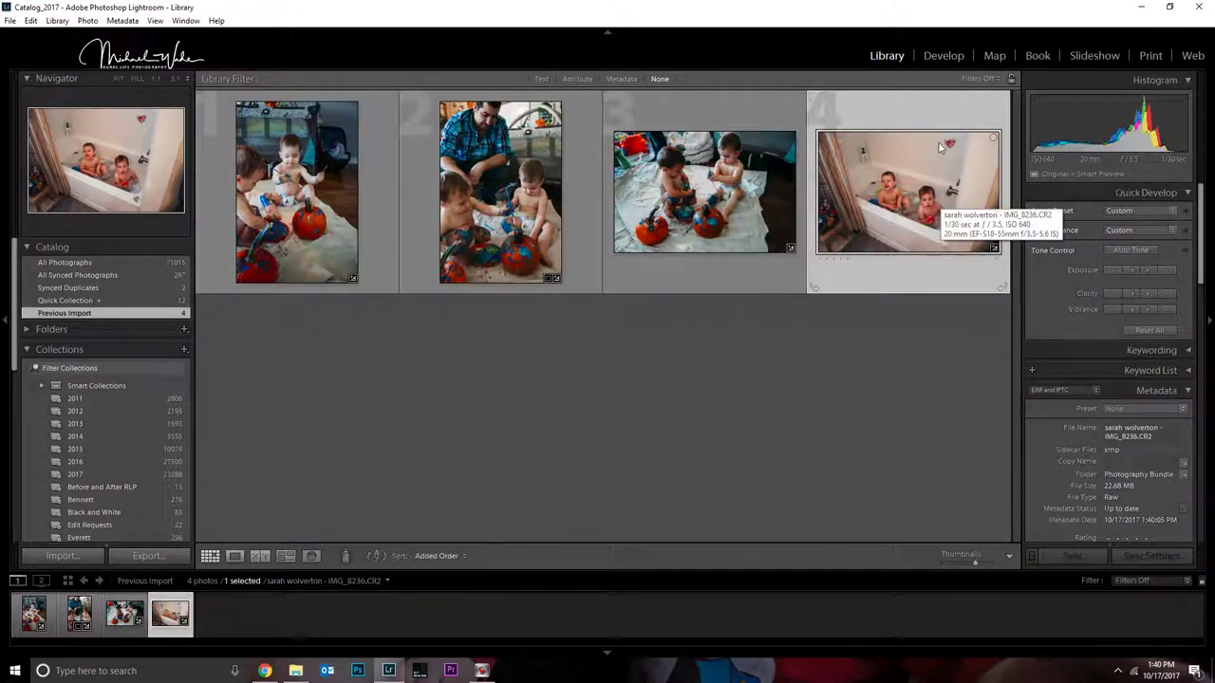
left_click(943, 55)
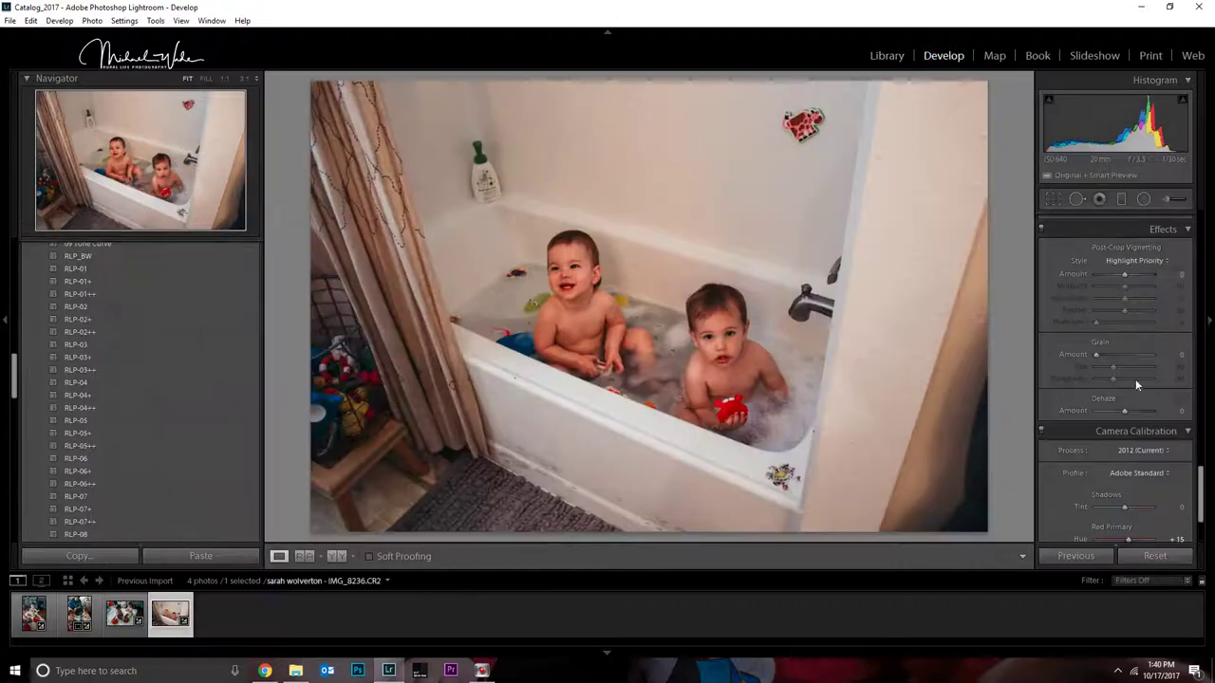
Reset all Develop edits on the bath photo and return to the Library grid
left_click_drag(1199, 489, 1199, 237)
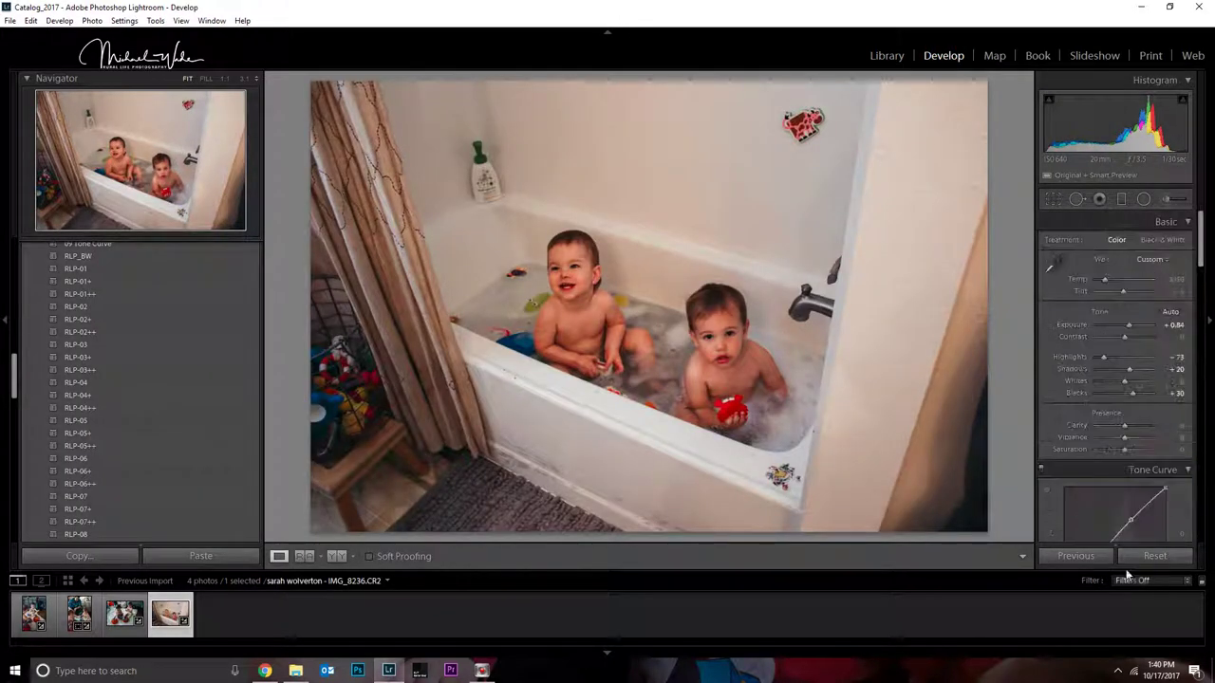
left_click(1154, 555)
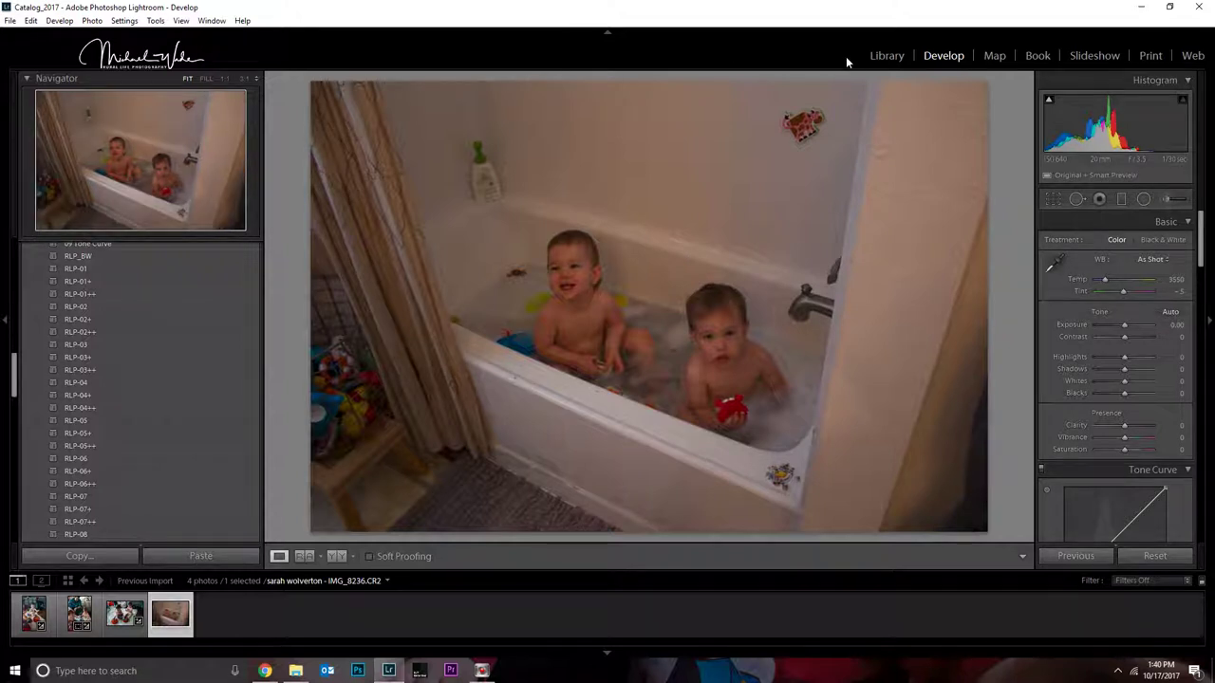
left_click(887, 55)
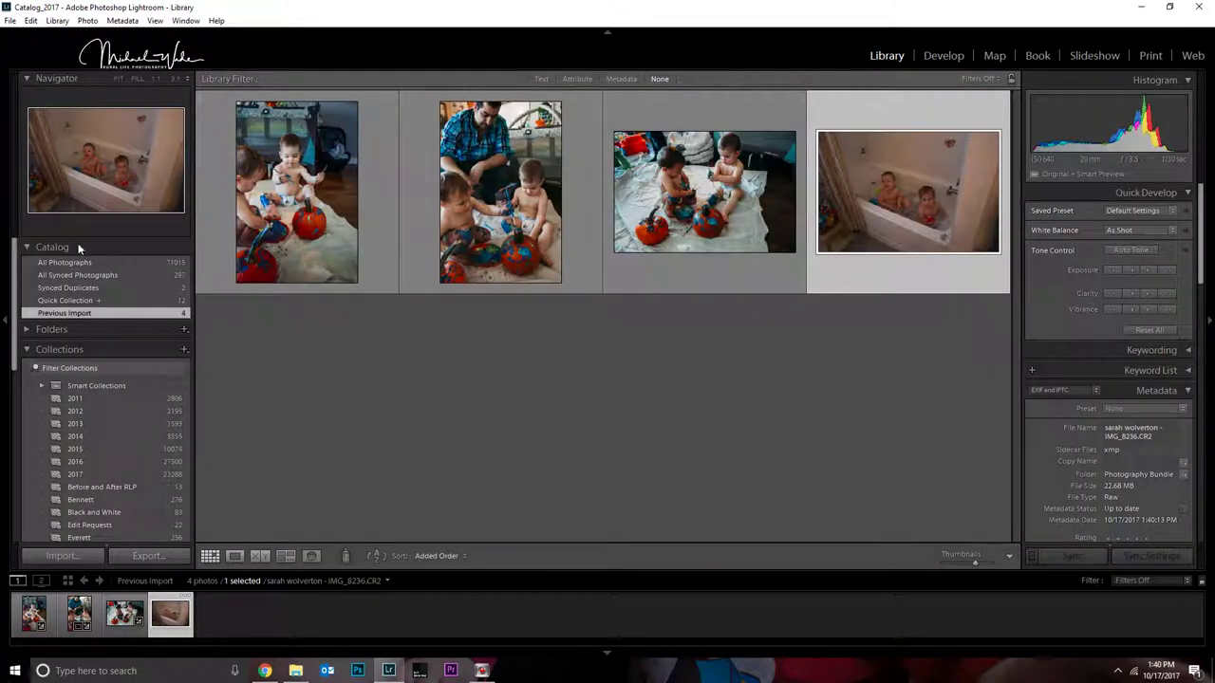
Show All Photographs in the catalog and scroll down to the earlier bathtub shots
left_click(74, 263)
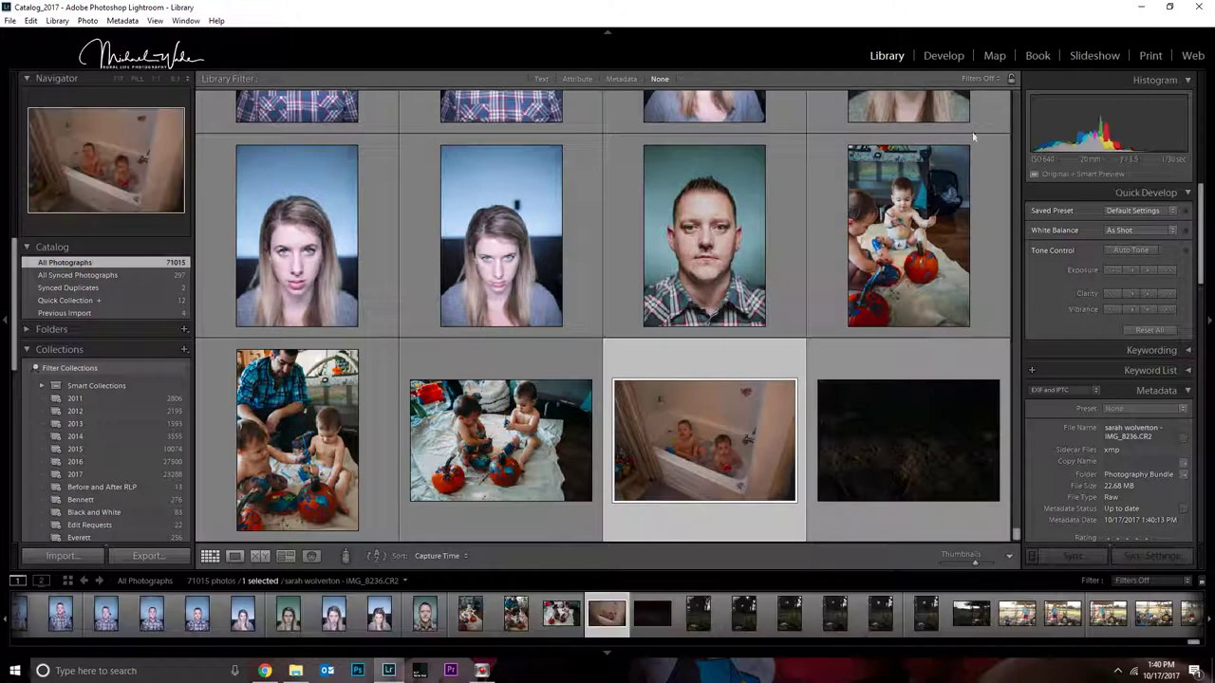
left_click_drag(1014, 534, 1031, 495)
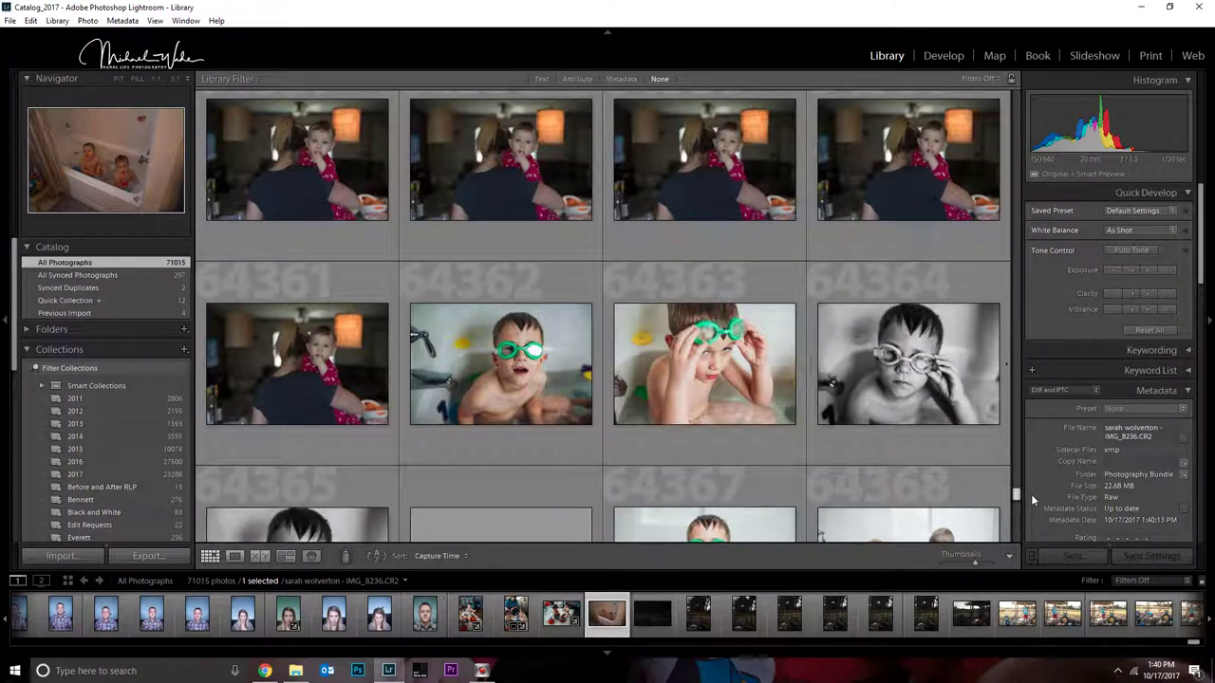
scroll(690, 407, "down", 3)
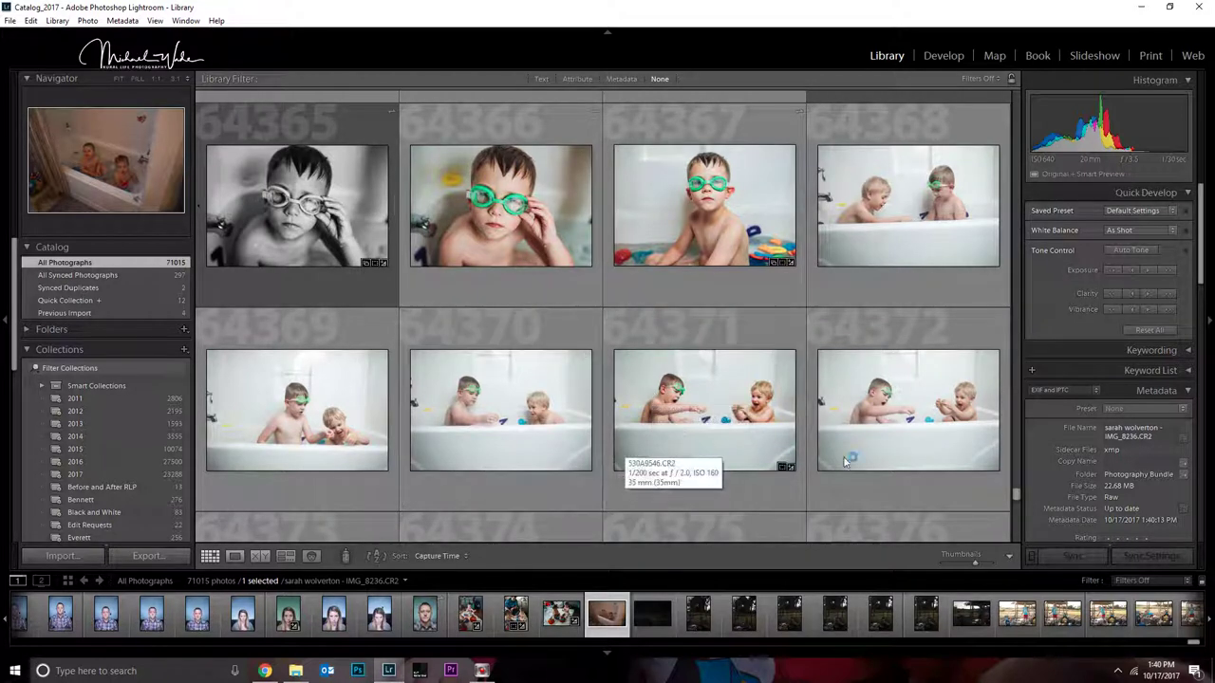
Open S30A9547 in Develop and rotate its crop in three passes until the tub is level
left_click(944, 55)
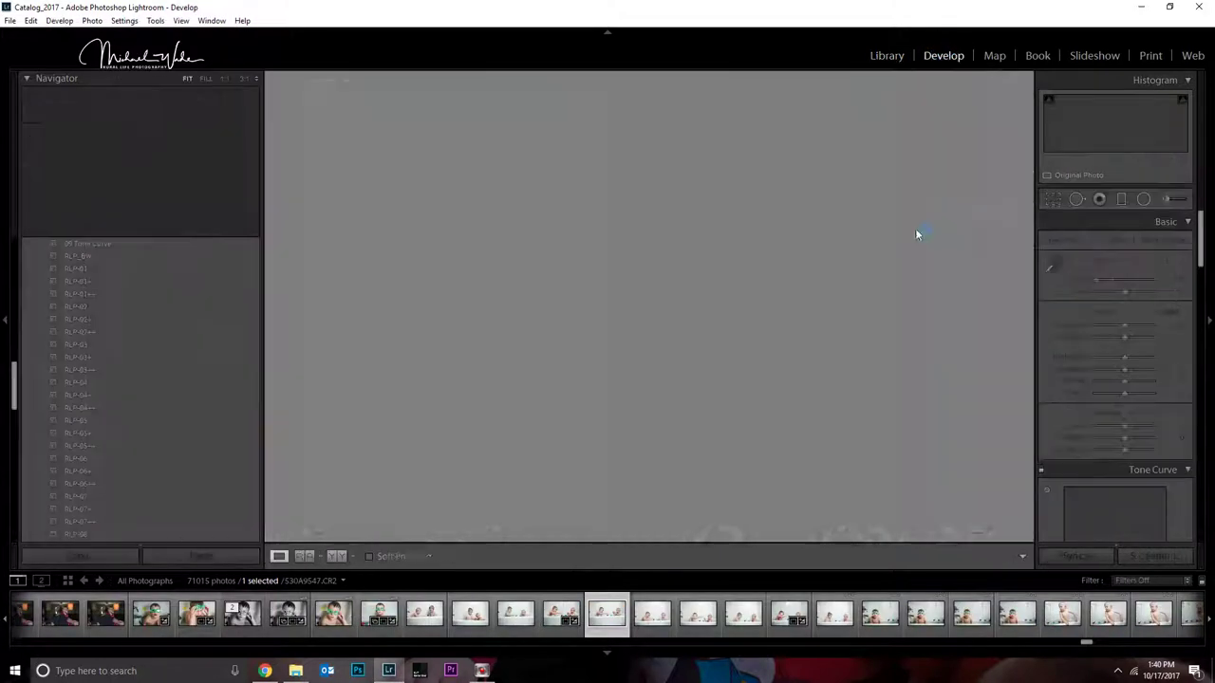
left_click(1053, 198)
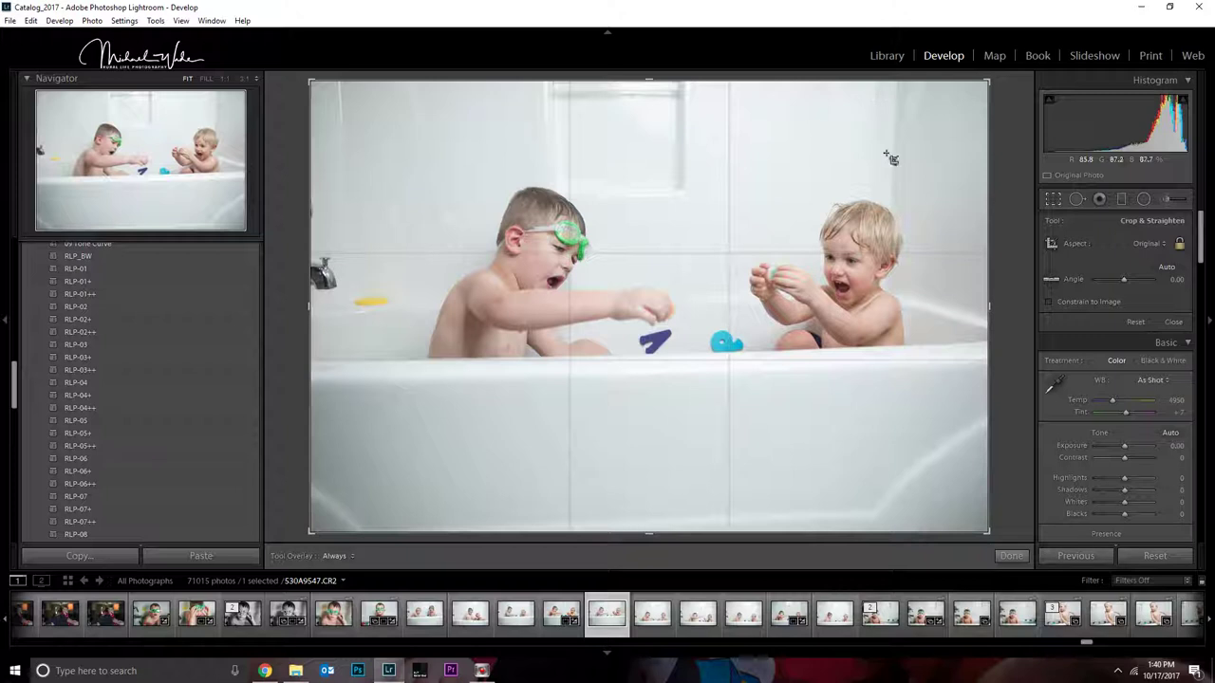
left_click_drag(1010, 150, 1014, 156)
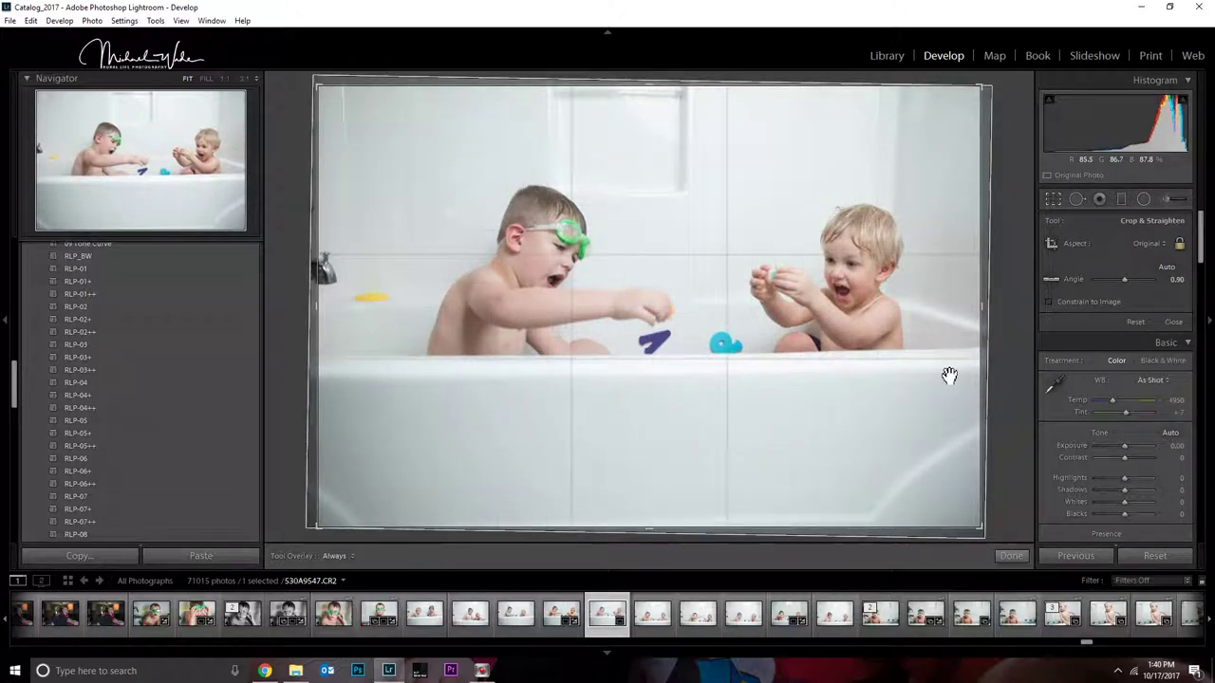
left_click(1012, 555)
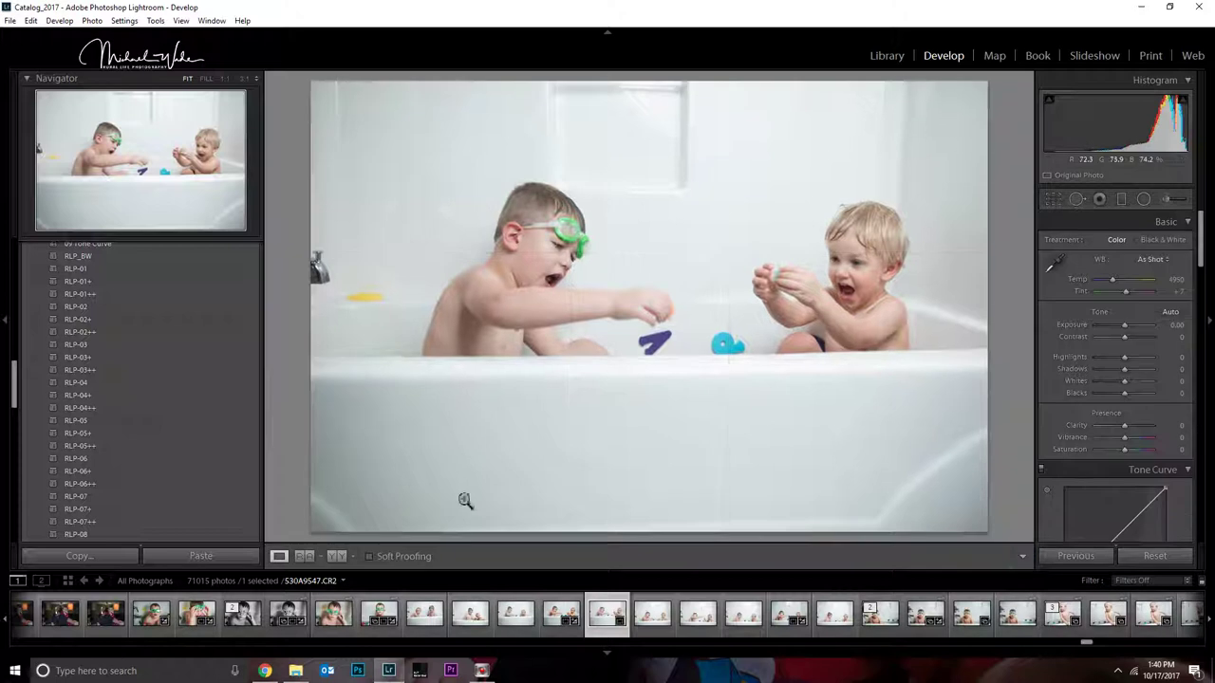
left_click(1053, 199)
left_click_drag(1019, 259, 1016, 270)
left_click(1012, 555)
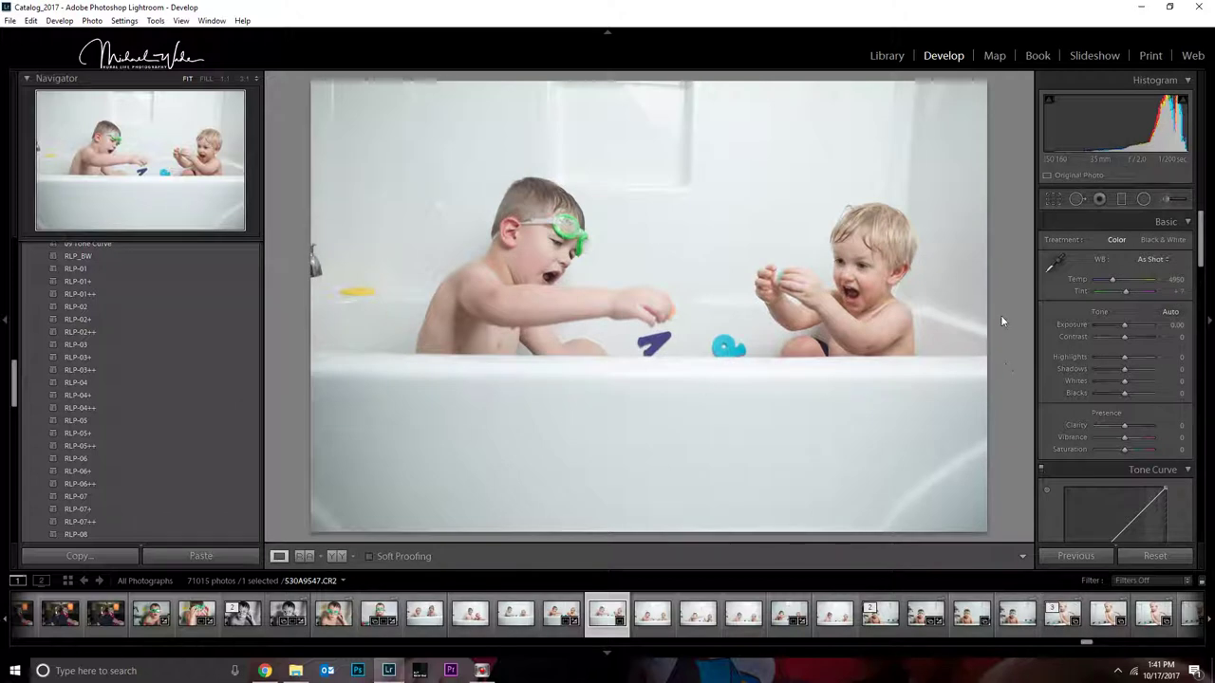
left_click(1054, 198)
left_click_drag(1025, 327, 1016, 319)
left_click(1012, 556)
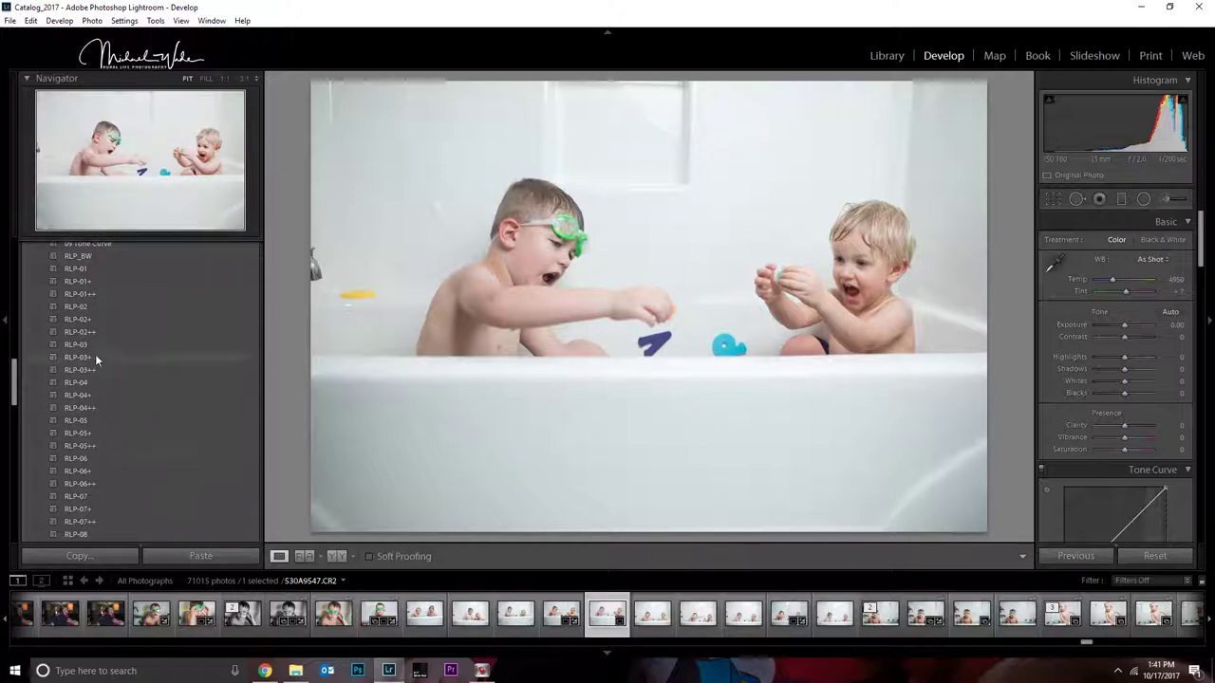
Apply the RLP-09 (Remove Grain) preset, then set Contrast to +17 and Vibrance to -6
scroll(104, 380, "down", 3)
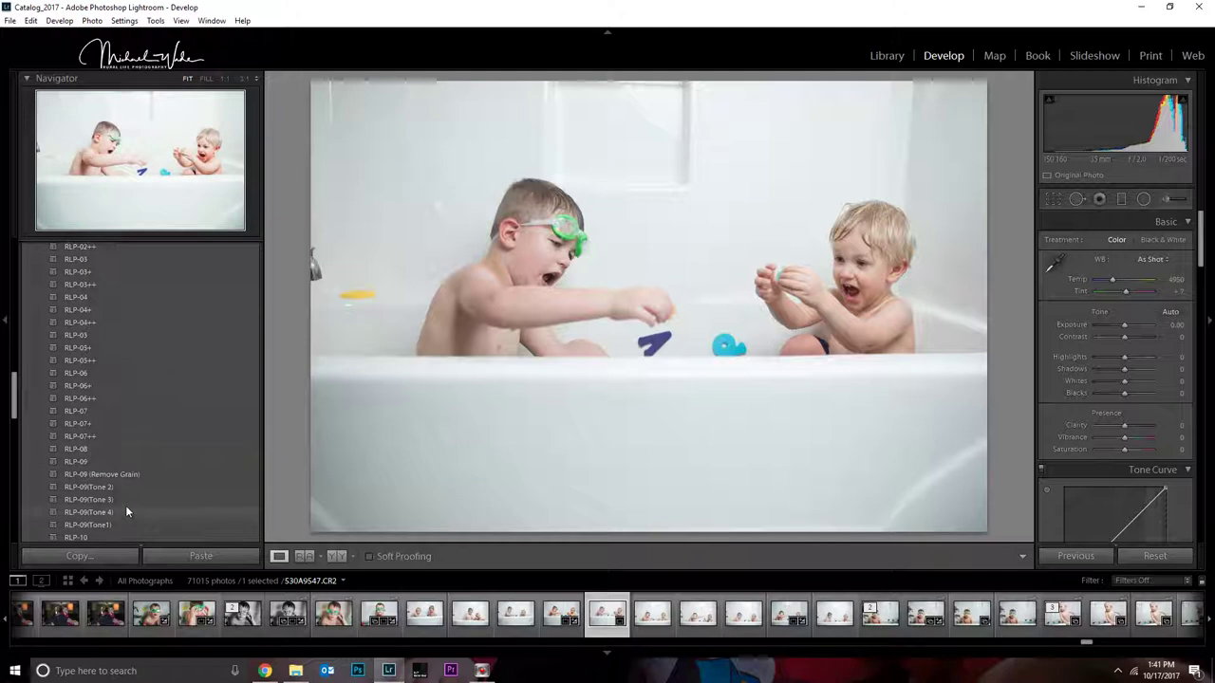
left_click(107, 461)
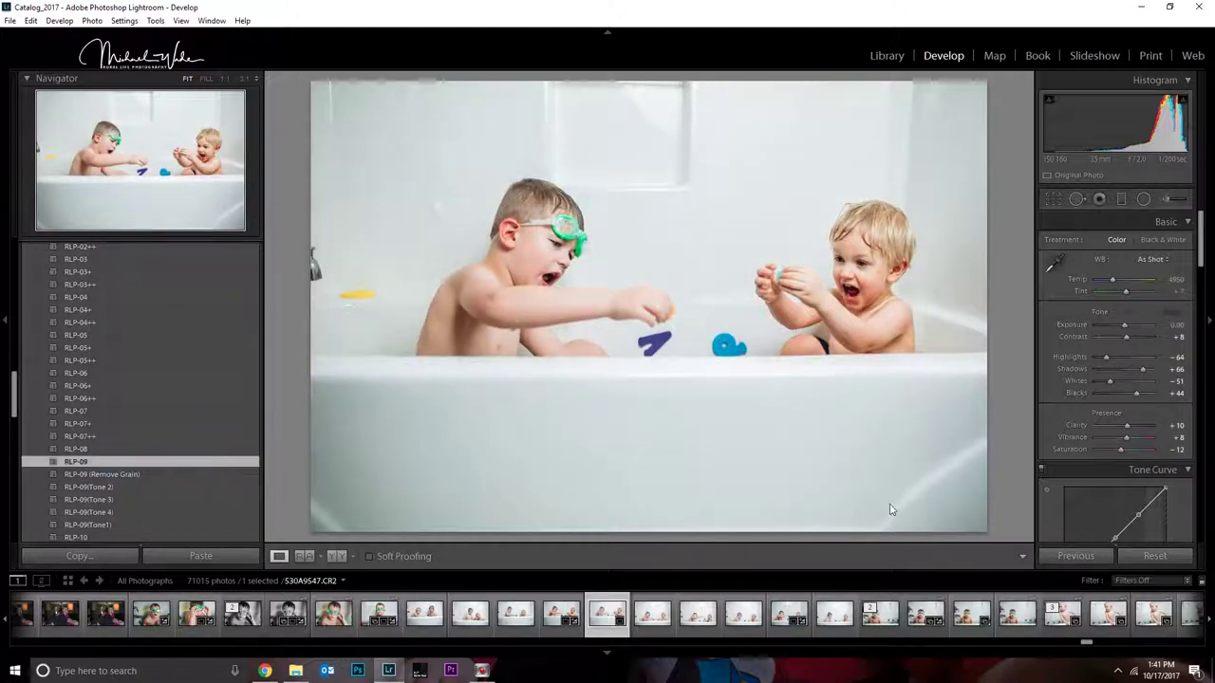
left_click(137, 478)
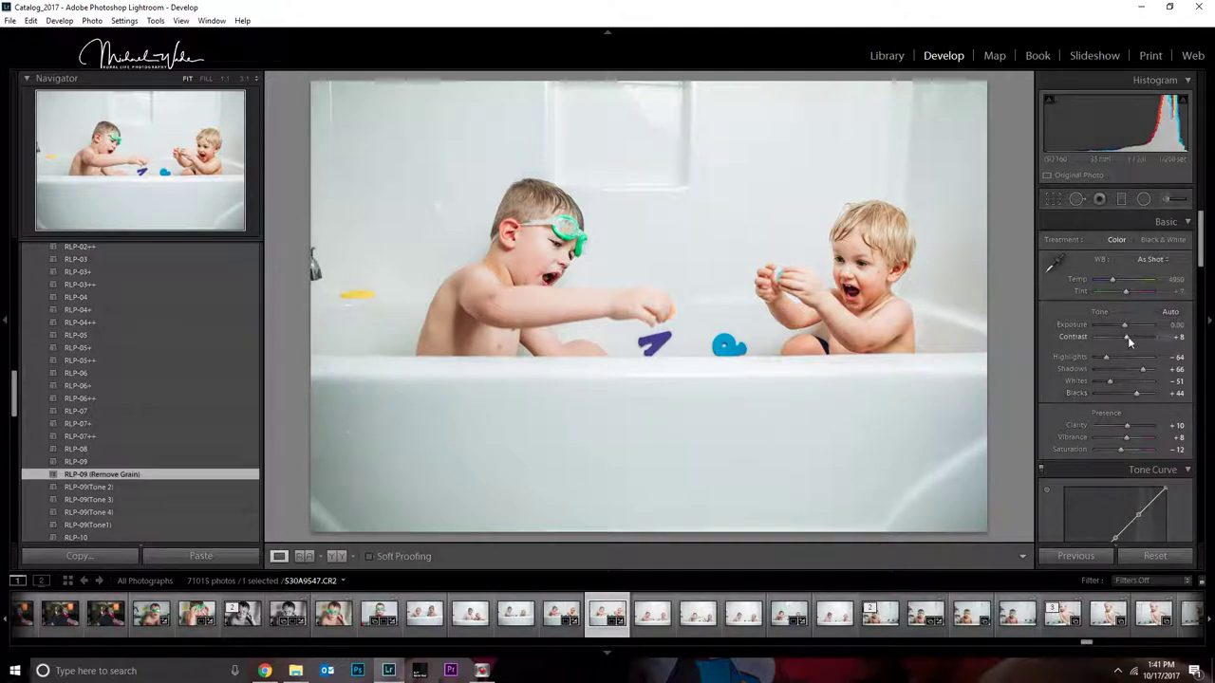
left_click_drag(1130, 342, 1133, 393)
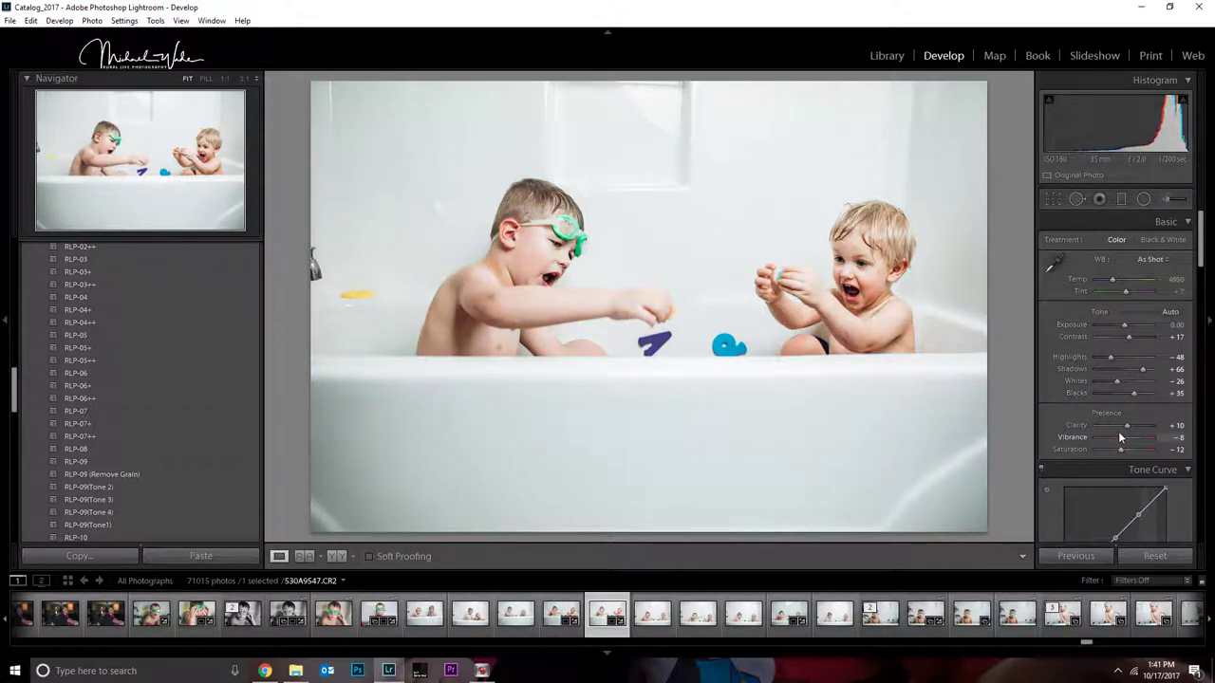
left_click_drag(1119, 430, 1128, 432)
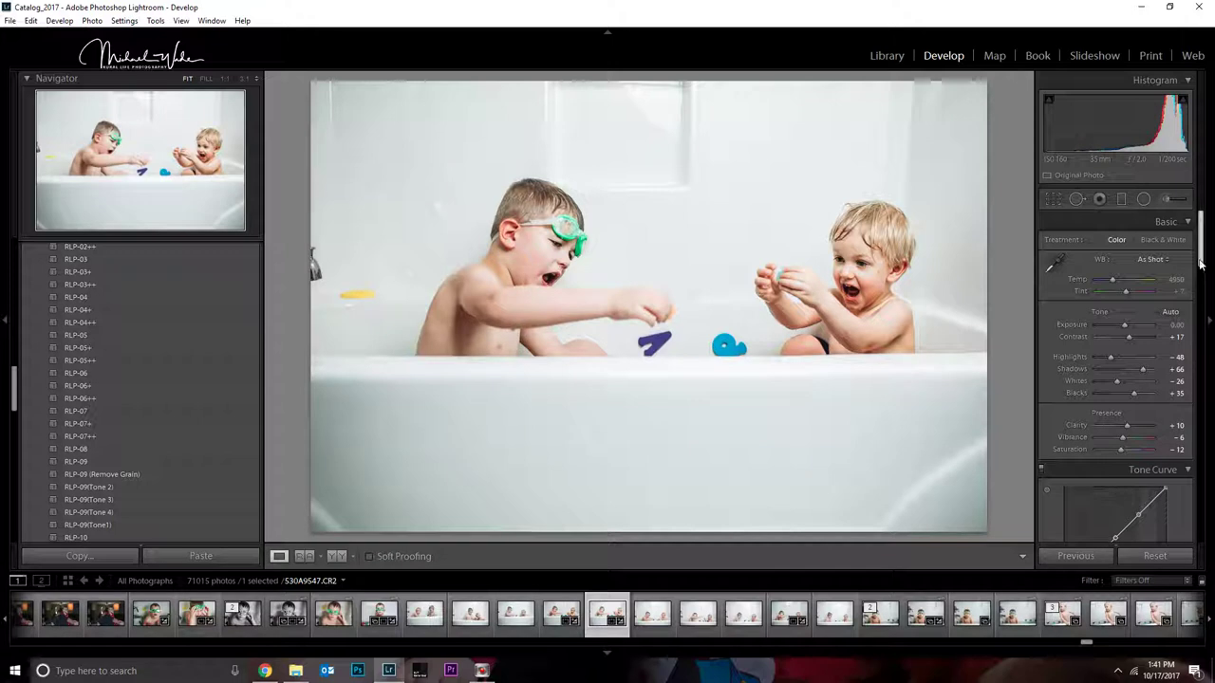
Boost Green and Blue saturation, cut Yellow saturation to -62, and lower Highlights to -66
scroll(1200, 264, "down", 5)
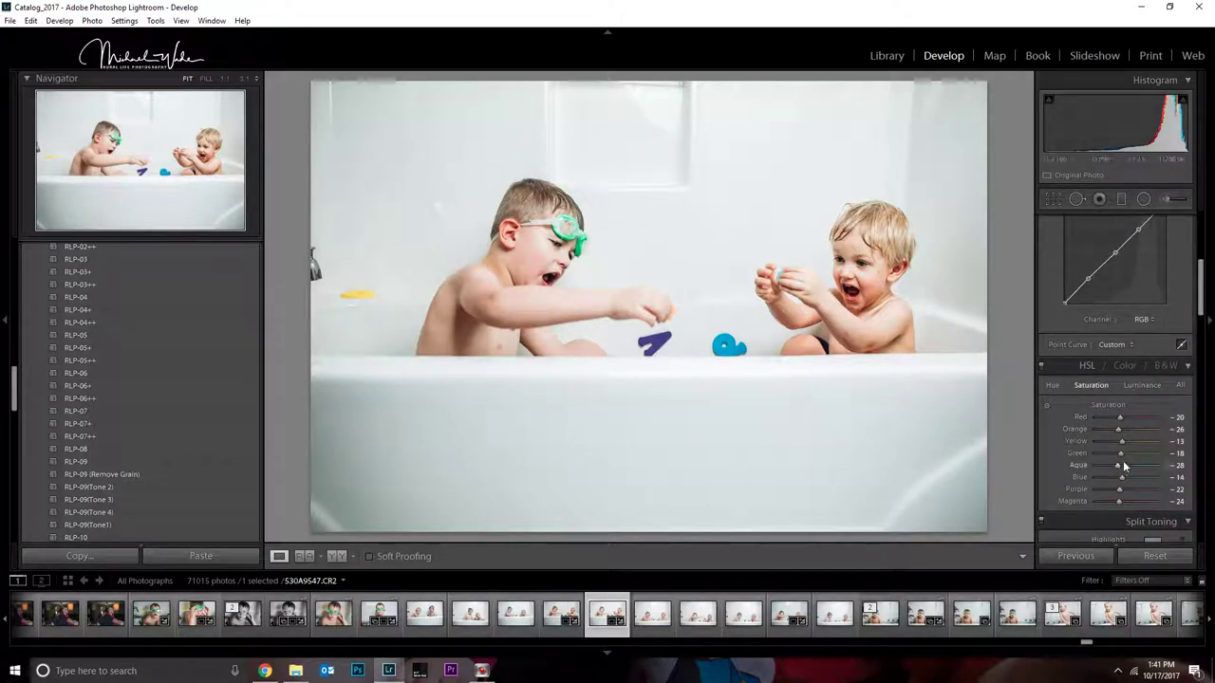
left_click_drag(1128, 454, 1132, 454)
left_click_drag(1122, 478, 1129, 493)
left_click_drag(1121, 440, 1109, 444)
left_click_drag(1107, 443, 1106, 444)
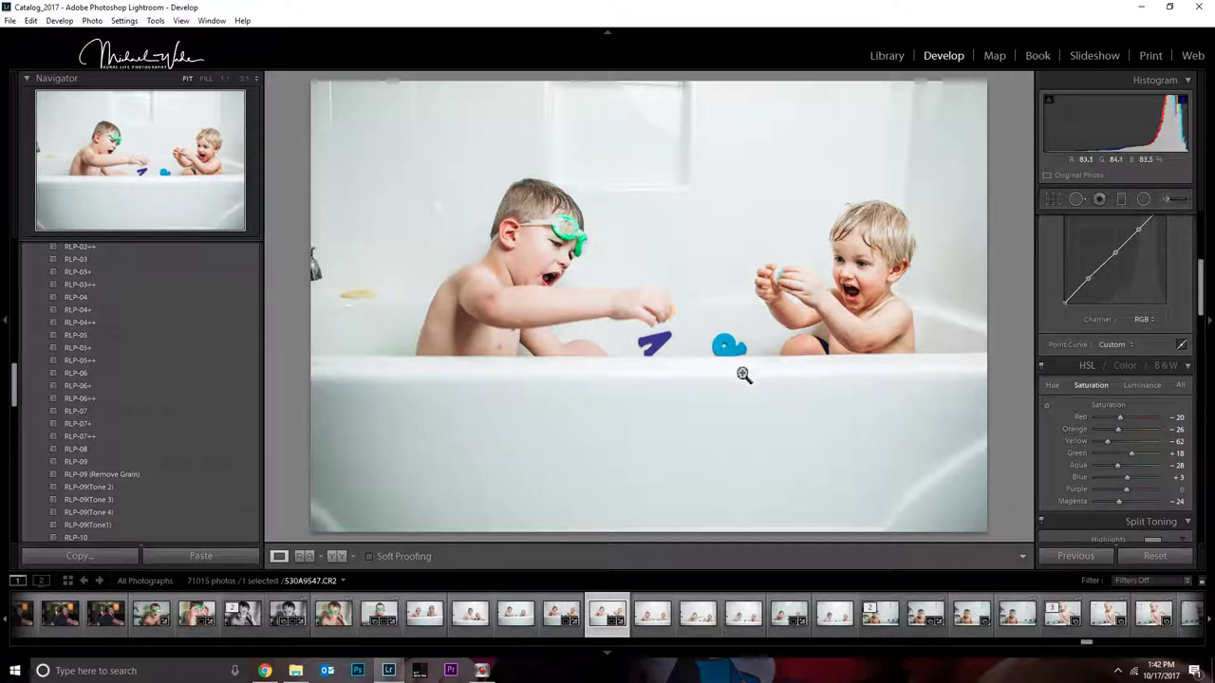
scroll(1201, 323, "up", 5)
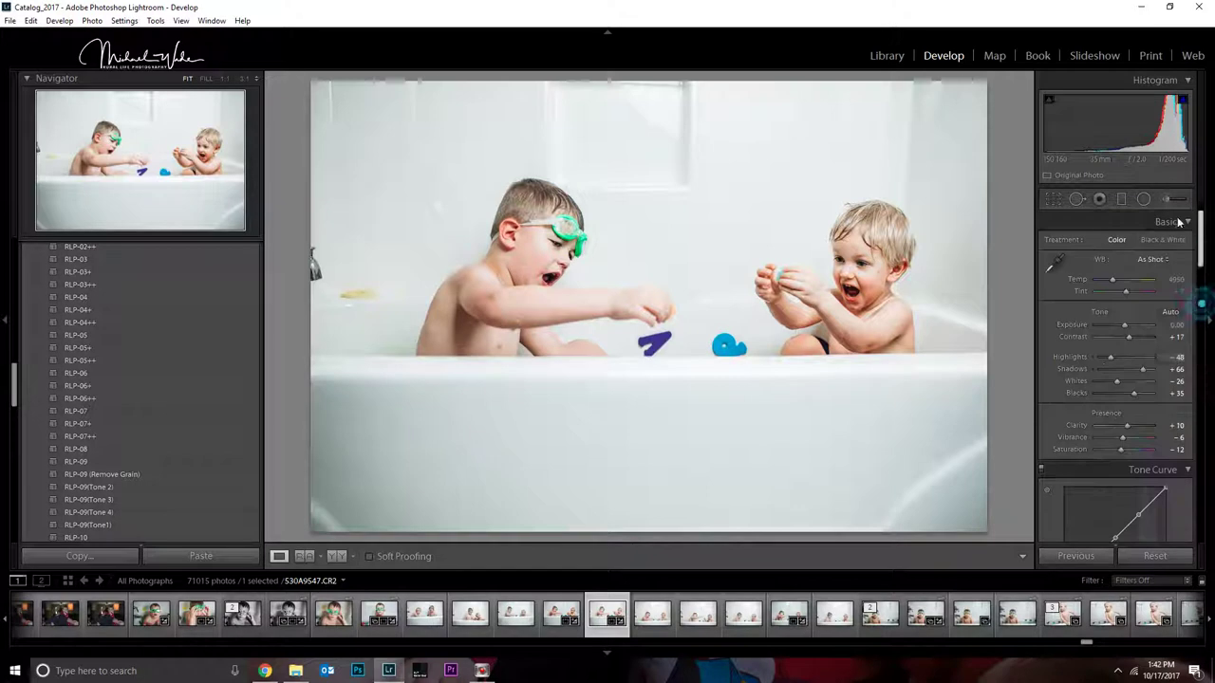
mouse_move(1109, 361)
left_mouse_down()
mouse_move(1086, 361)
mouse_move(1120, 359)
mouse_move(1109, 359)
left_mouse_up()
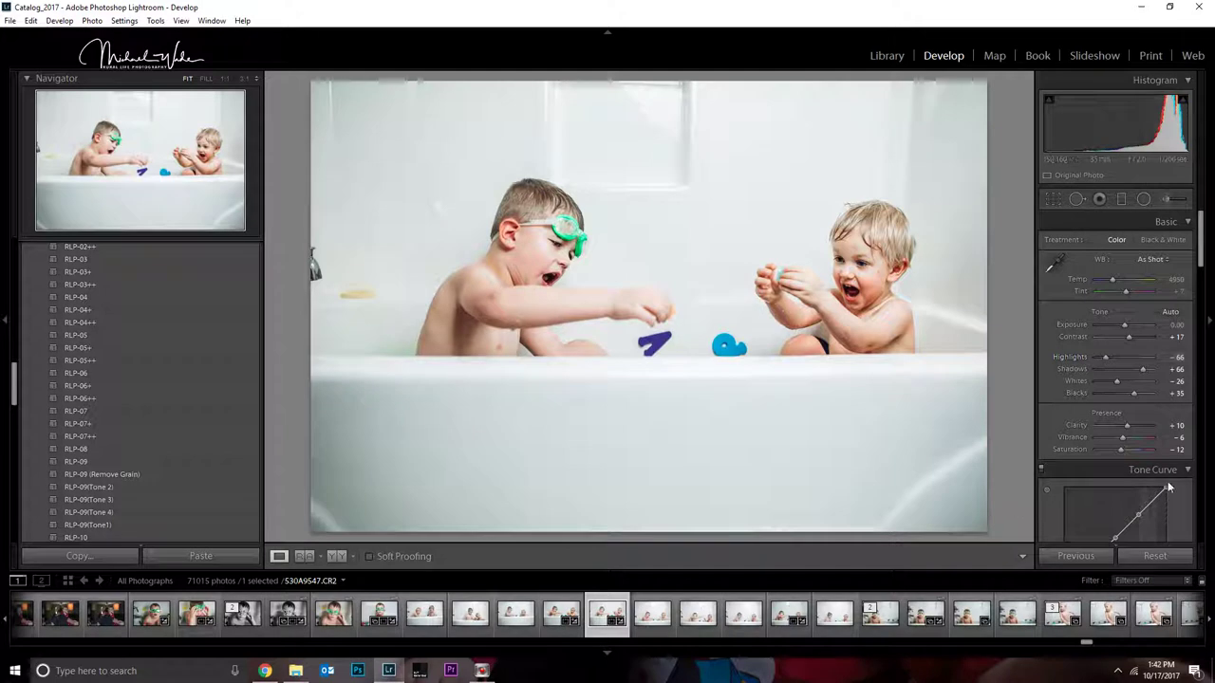